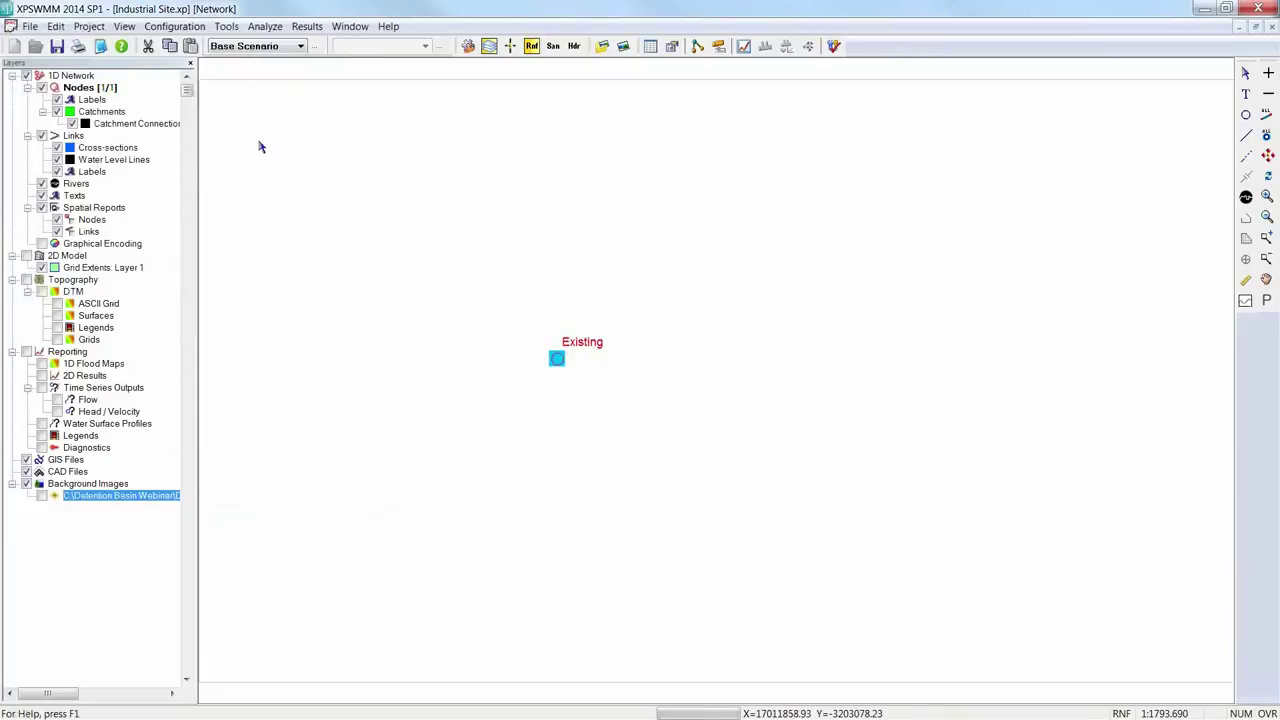
- Set the runoff simulation to end at hour 2 and use the simulation start time for the rainfall event
{"action": "left_click", "coordinate": [183, 32]}
{"action": "mouse_move", "coordinate": [190, 44]}
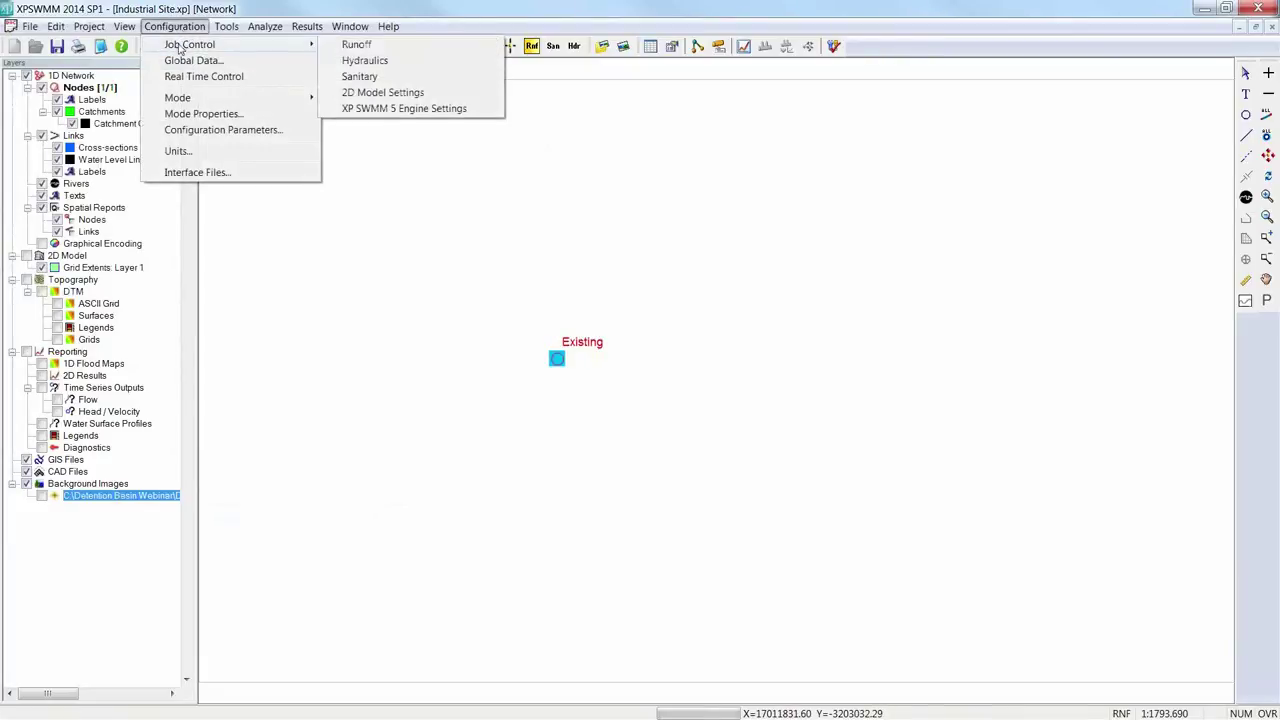
{"action": "left_click", "coordinate": [373, 47]}
{"action": "left_click_drag", "start_coordinate": [296, 50], "coordinate": [351, 123]}
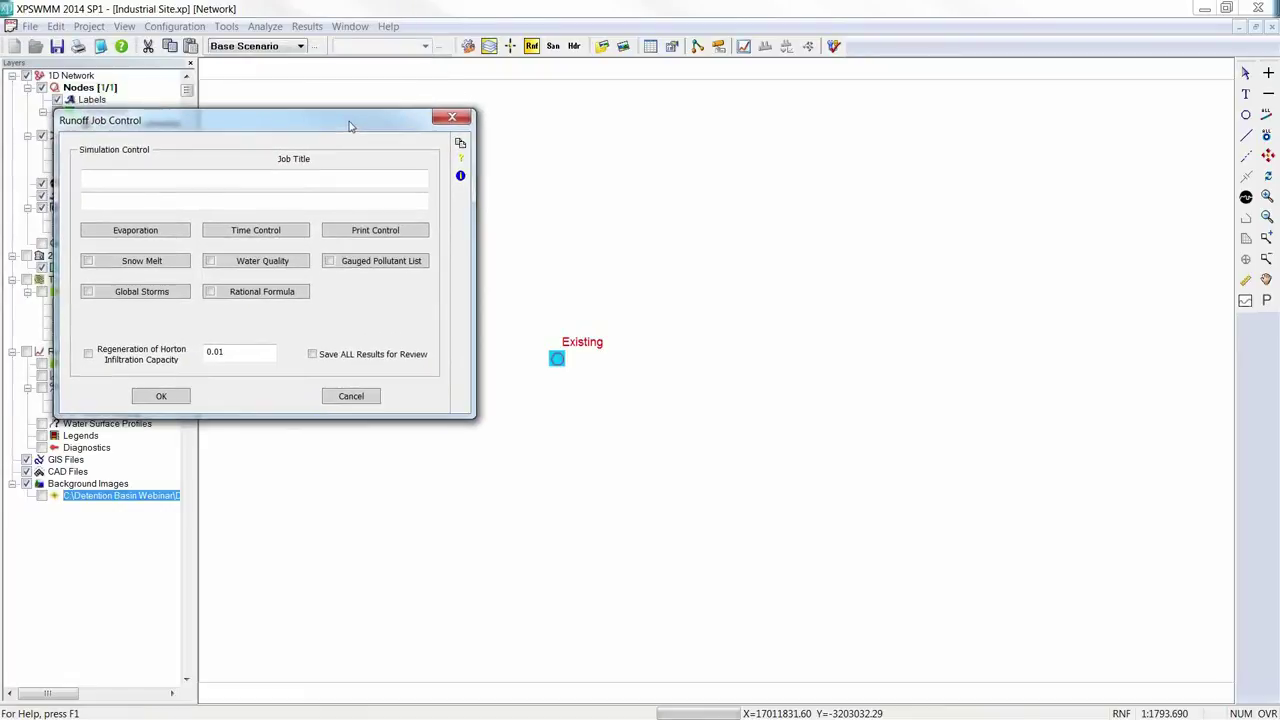
{"action": "left_click", "coordinate": [268, 235]}
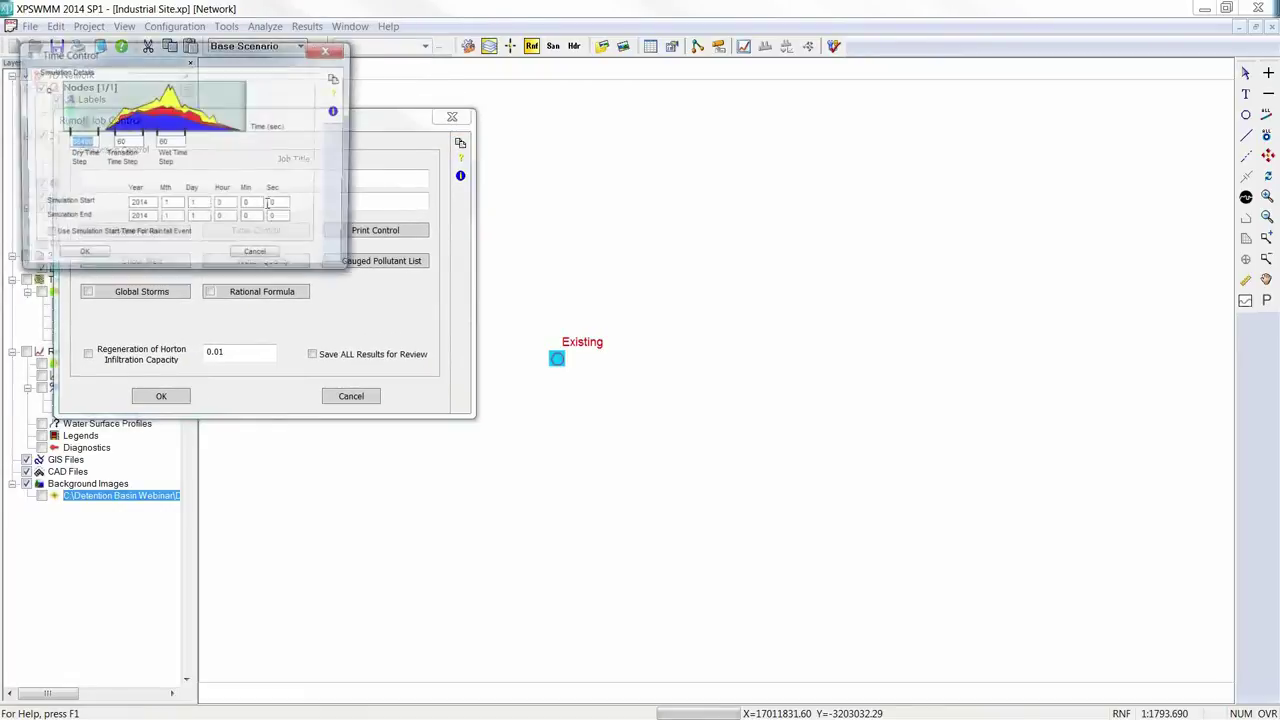
{"action": "left_click_drag", "start_coordinate": [229, 49], "coordinate": [347, 262]}
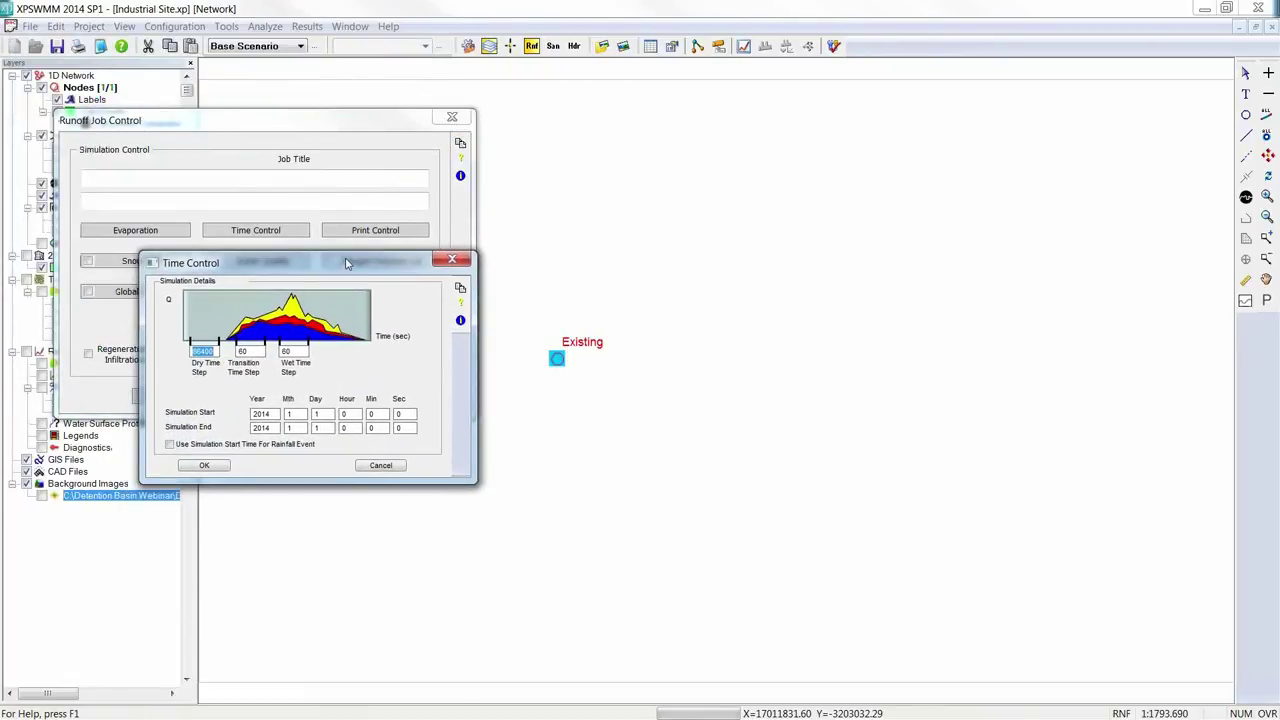
{"action": "left_click", "coordinate": [232, 444]}
{"action": "double_click", "coordinate": [346, 428]}
{"action": "left_click", "coordinate": [206, 464]}
{"action": "left_click", "coordinate": [166, 396]}
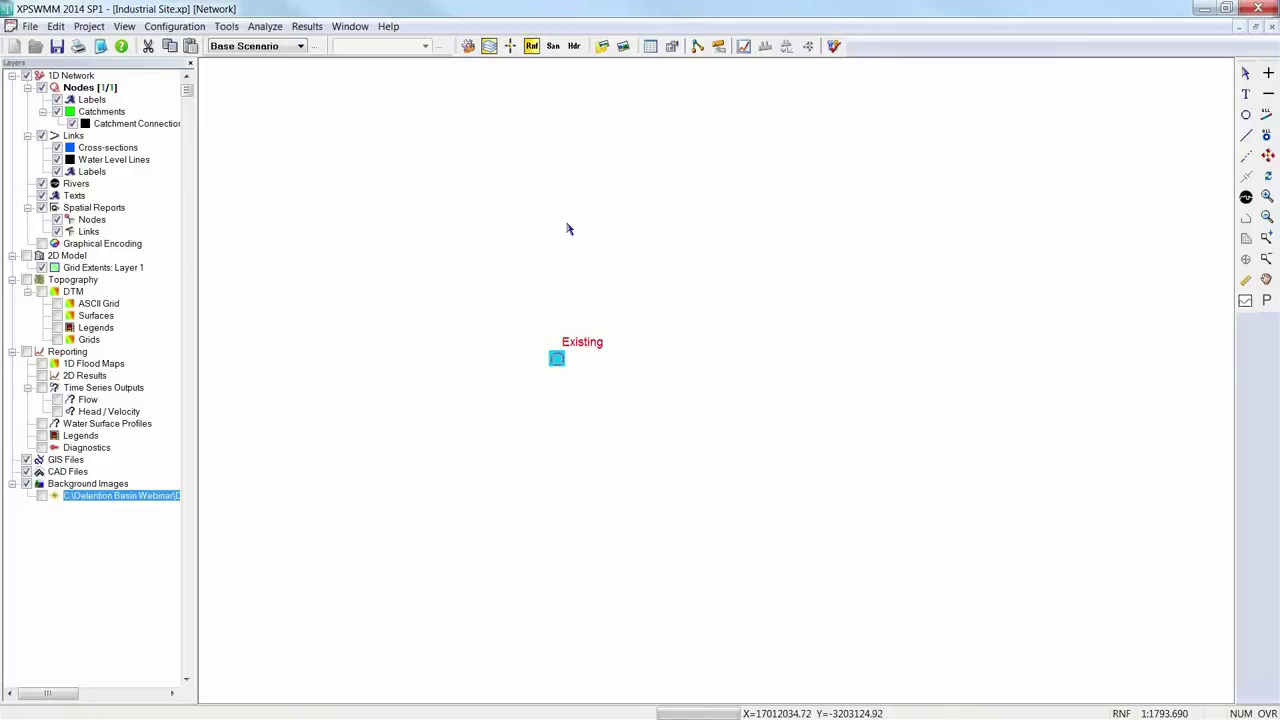
- Solve the model and review the runoff hydrograph at the Existing node
{"action": "key", "text": "ctrl+r"}
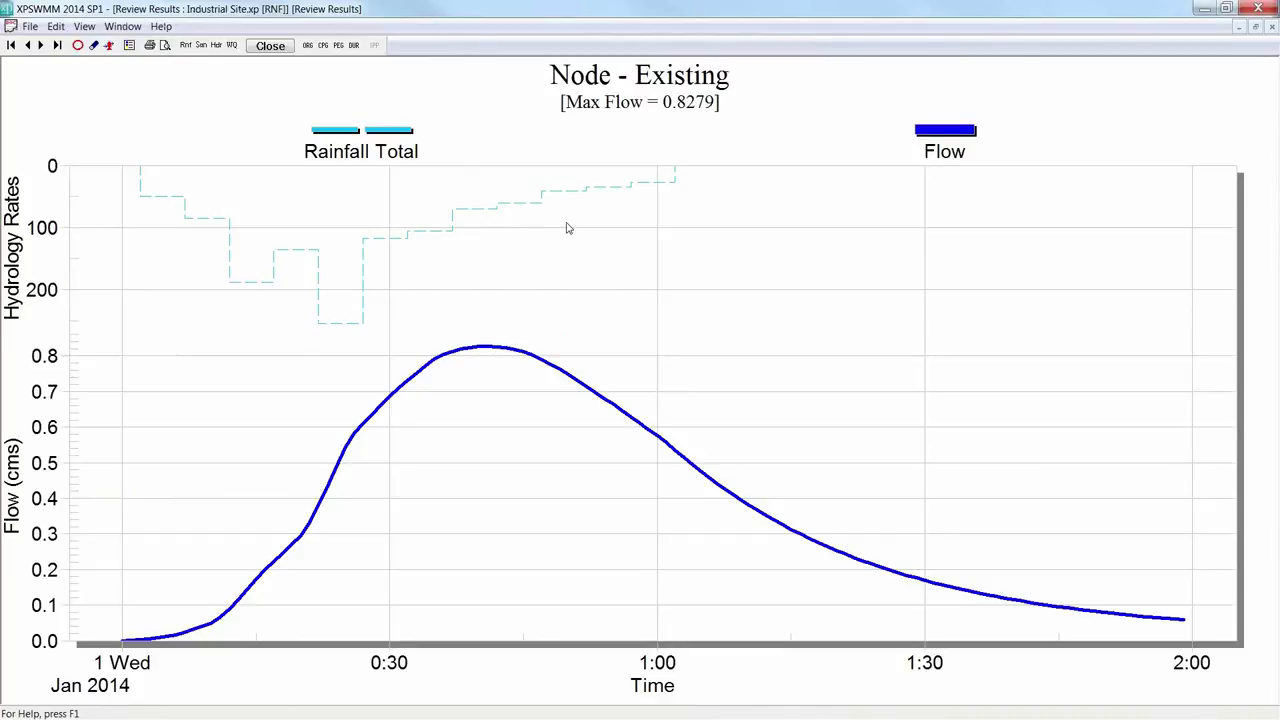
{"action": "left_click", "coordinate": [271, 47]}
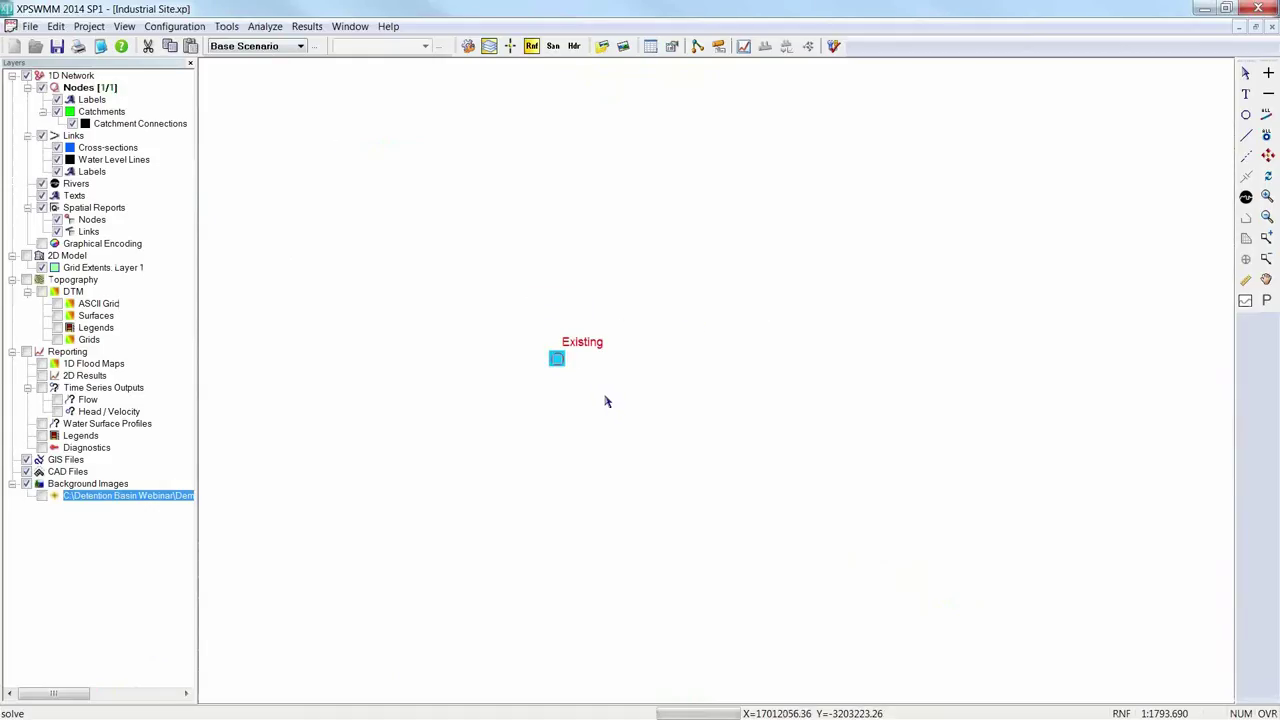
- Paste a copy of the Existing node, place it beside the original and name it Developed
{"action": "left_click", "coordinate": [636, 396]}
{"action": "key", "text": "ctrl+v"}
{"action": "left_click_drag", "start_coordinate": [563, 365], "coordinate": [647, 364]}
{"action": "left_click", "coordinate": [662, 347]}
{"action": "left_click", "coordinate": [662, 347]}
{"action": "type", "text": "Developed"}
{"action": "key", "text": "Return"}
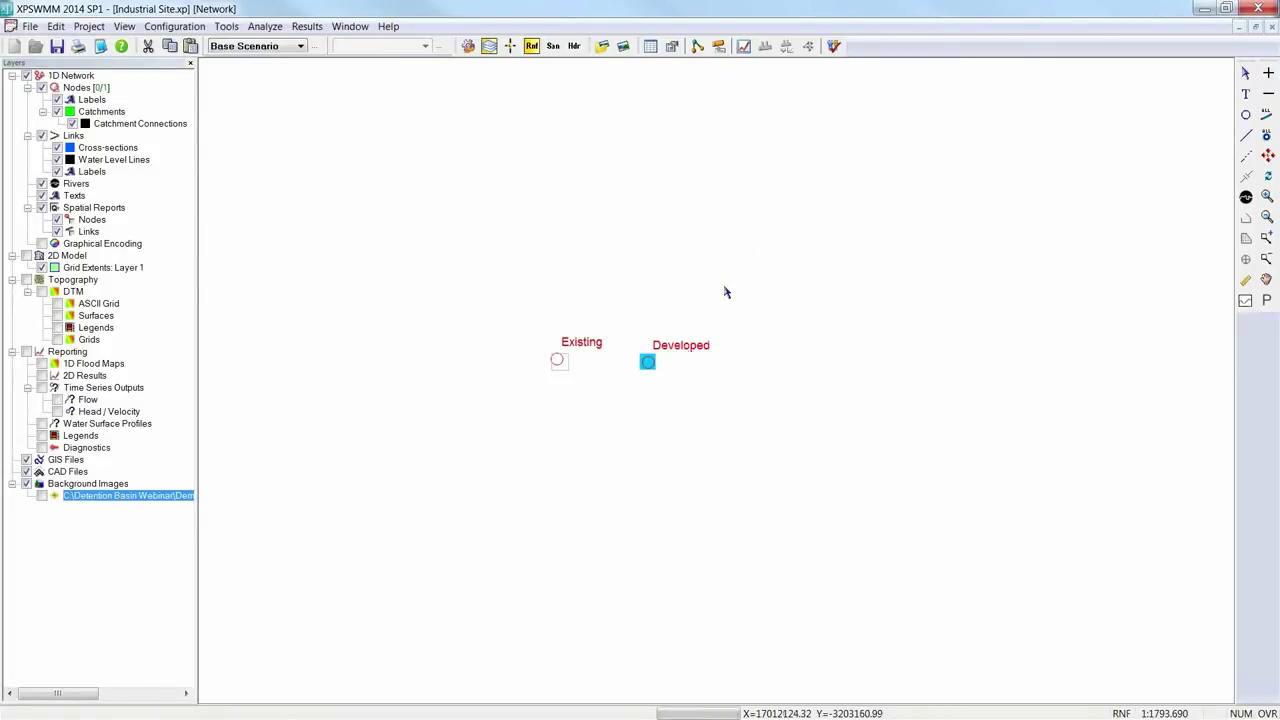
- Set the Developed node's sub-catchment areas to 0.566 and 2.264, giving sub-catchment 2 an imperviousness of 100% and a slope of 0.01
{"action": "key", "text": "Return"}
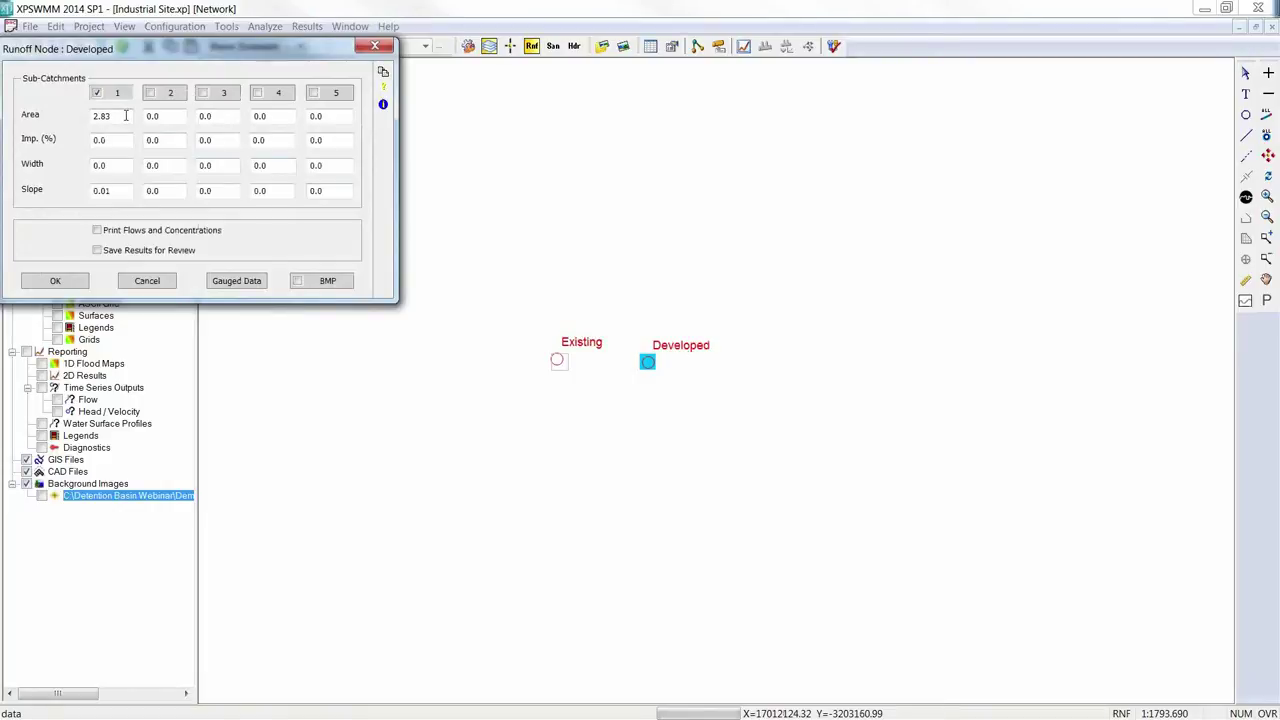
{"action": "left_click_drag", "start_coordinate": [120, 116], "coordinate": [78, 118]}
{"action": "type", "text": "0.566"}
{"action": "double_click", "coordinate": [152, 116]}
{"action": "type", "text": "2.264"}
{"action": "double_click", "coordinate": [170, 139]}
{"action": "type", "text": "100"}
{"action": "left_click", "coordinate": [172, 189]}
- Assign the Laurenson routing method to sub-catchment 2 of the Developed node, keeping its default parameters
{"action": "left_click", "coordinate": [166, 95]}
{"action": "left_click_drag", "start_coordinate": [186, 68], "coordinate": [278, 127]}
{"action": "left_click", "coordinate": [230, 224]}
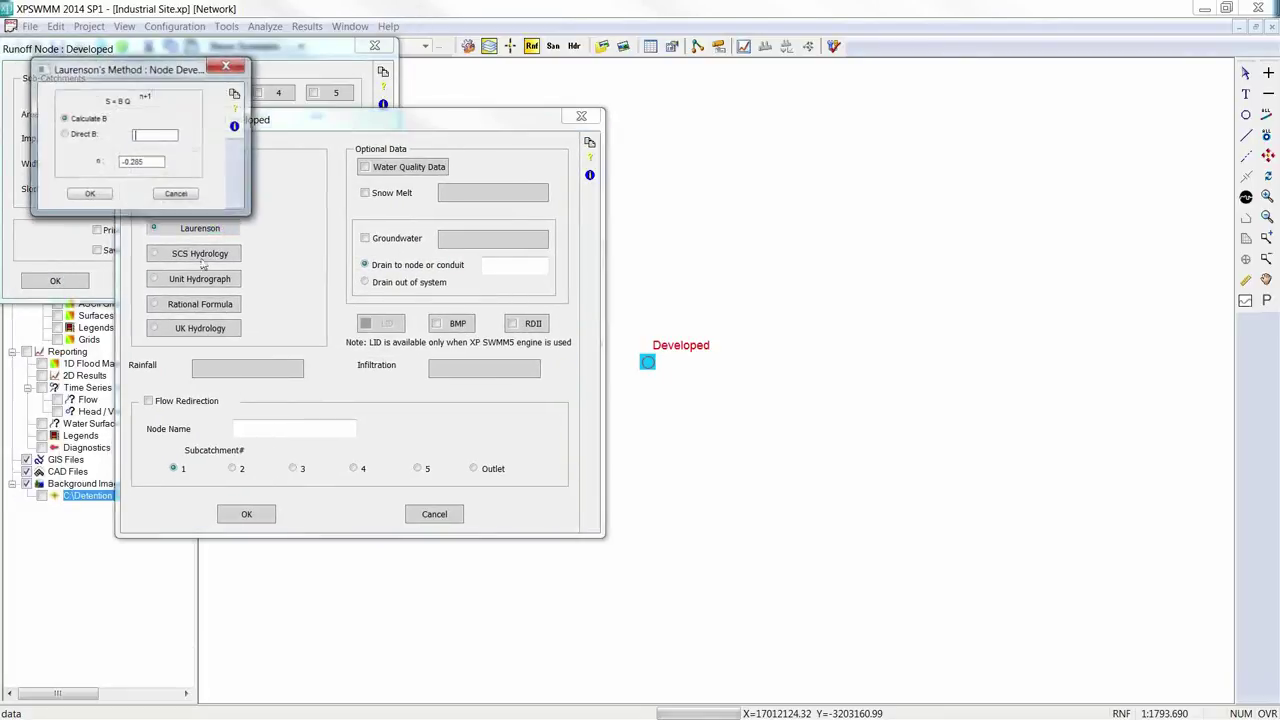
{"action": "left_click", "coordinate": [90, 195]}
- Assign rainfall LoganCen 100y 60m and infiltration I=0 C=0 to sub-catchment 2 of the Developed node
{"action": "left_click", "coordinate": [247, 368]}
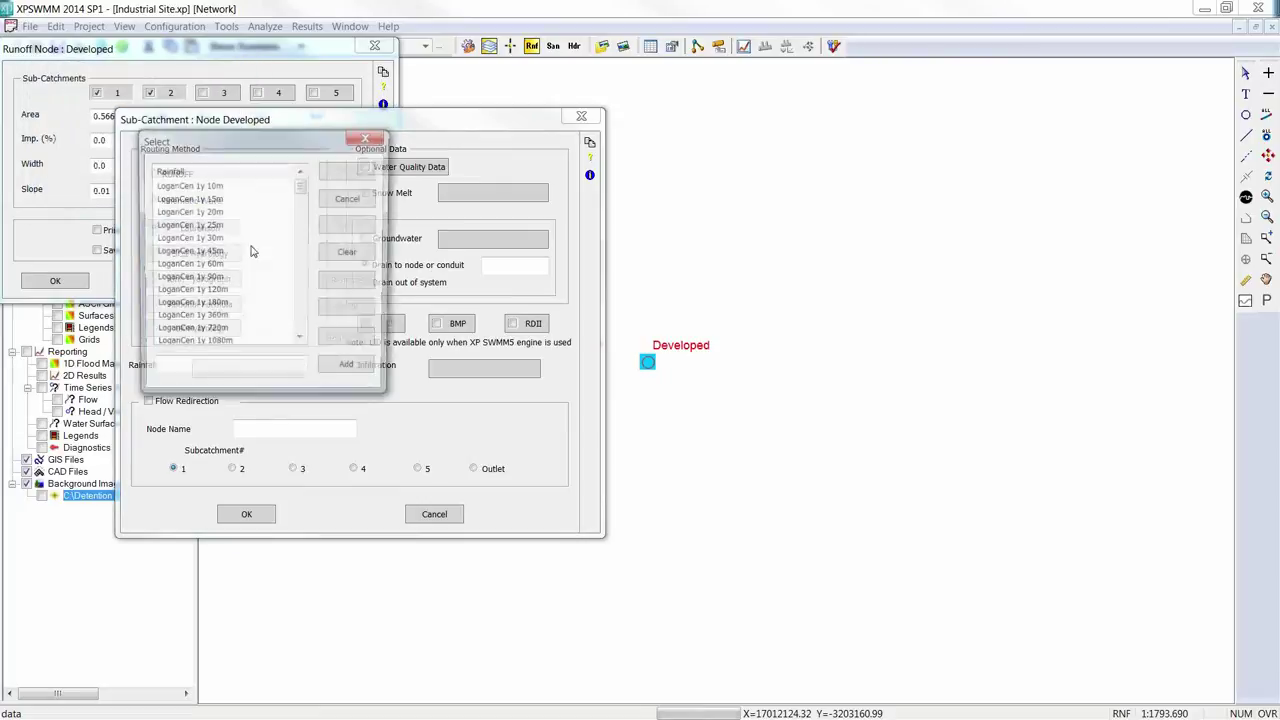
{"action": "left_click_drag", "start_coordinate": [300, 180], "coordinate": [300, 330]}
{"action": "left_click", "coordinate": [200, 211]}
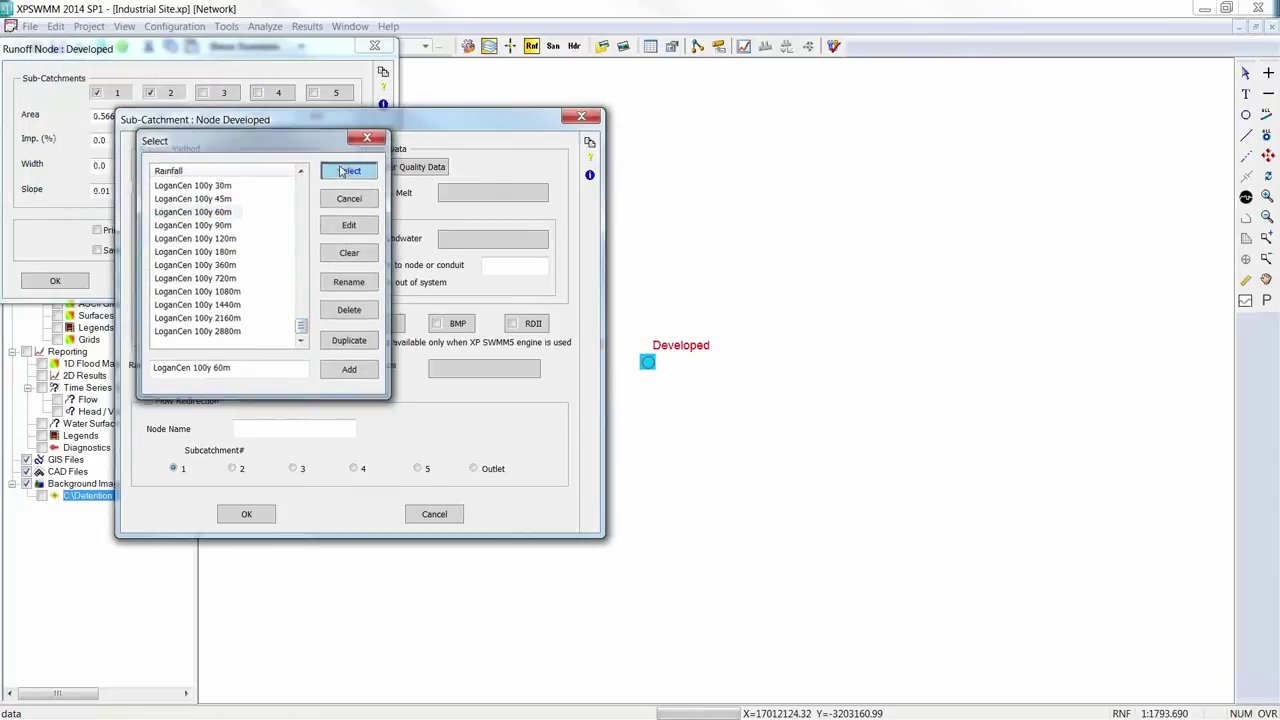
{"action": "left_click", "coordinate": [349, 170]}
{"action": "left_click", "coordinate": [446, 368]}
{"action": "left_click", "coordinate": [188, 212]}
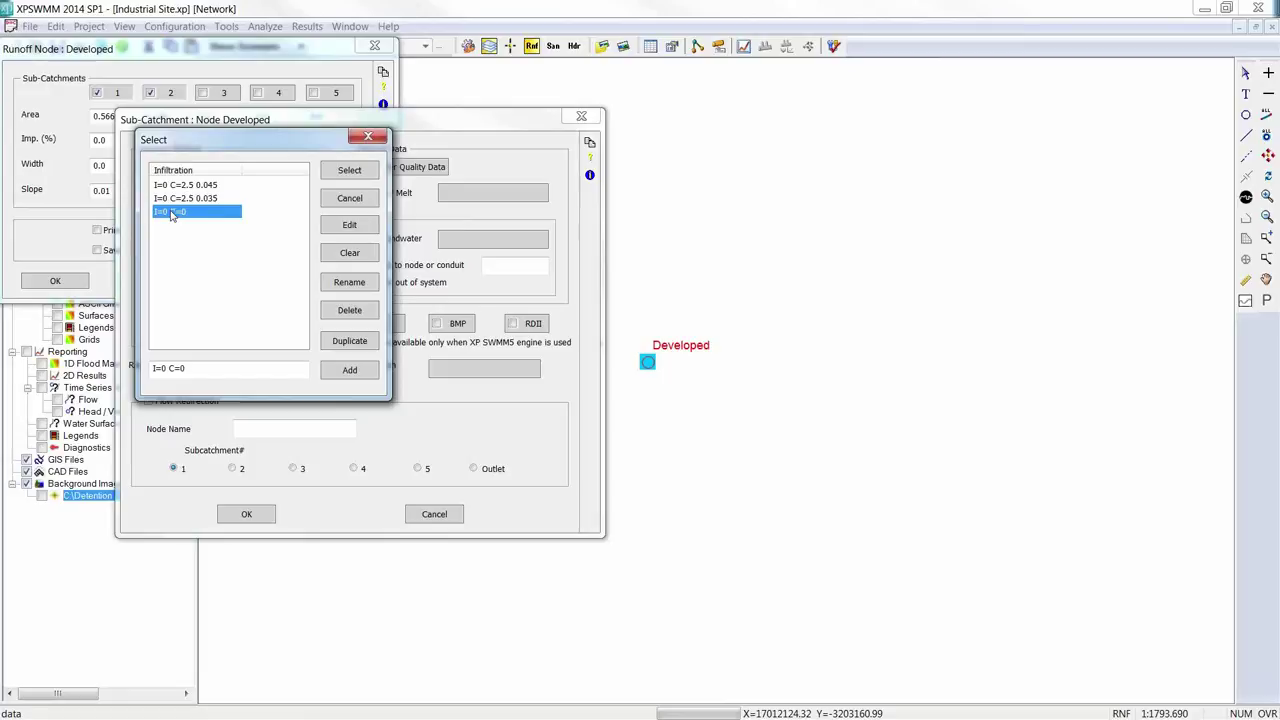
{"action": "left_click", "coordinate": [352, 172]}
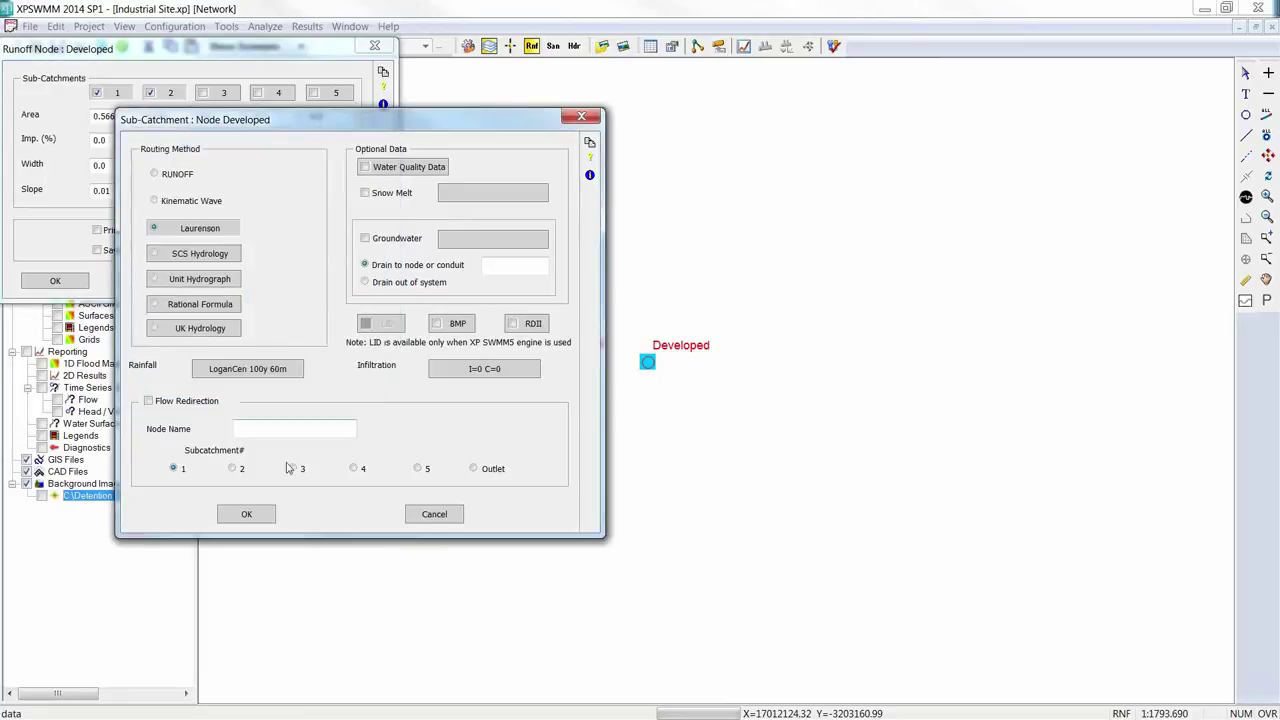
{"action": "left_click", "coordinate": [248, 514]}
- Set the infiltration of the Developed node's sub-catchment 1 to I=0 C=2.5 0.035 and accept the node's runoff data
{"action": "left_click", "coordinate": [116, 93]}
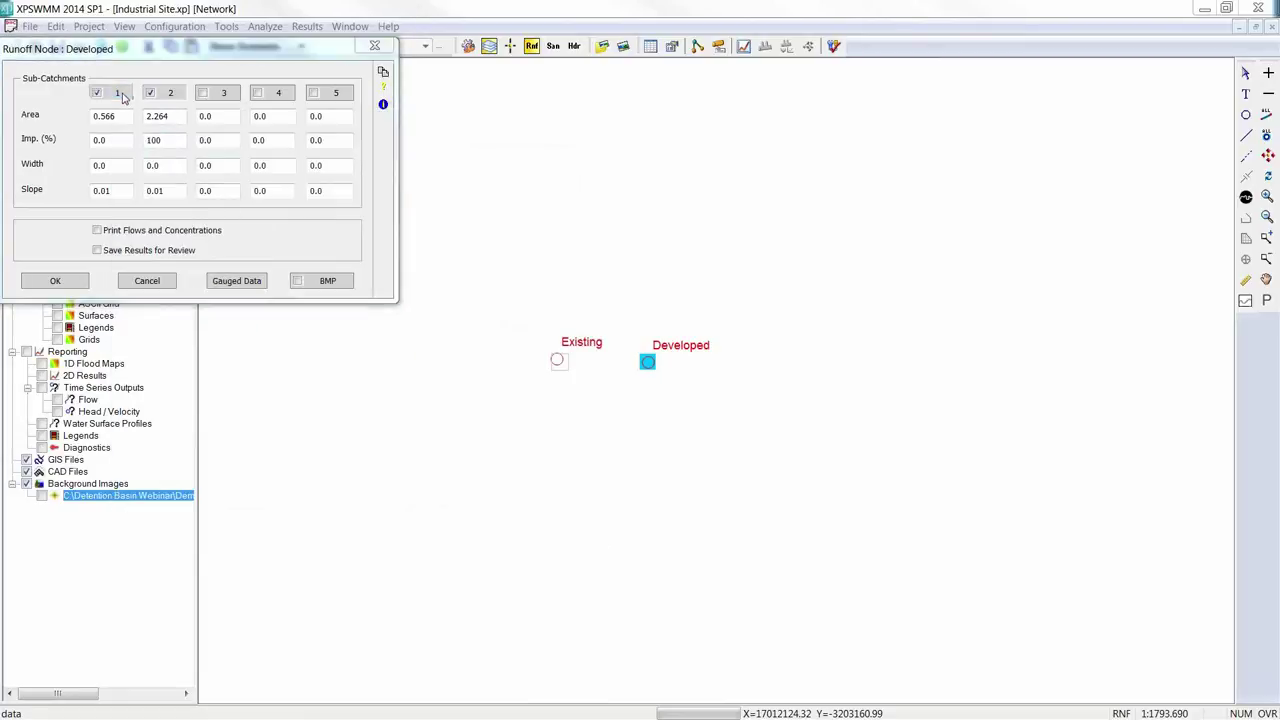
{"action": "left_click", "coordinate": [378, 322]}
{"action": "left_click", "coordinate": [122, 145]}
{"action": "left_click", "coordinate": [251, 122]}
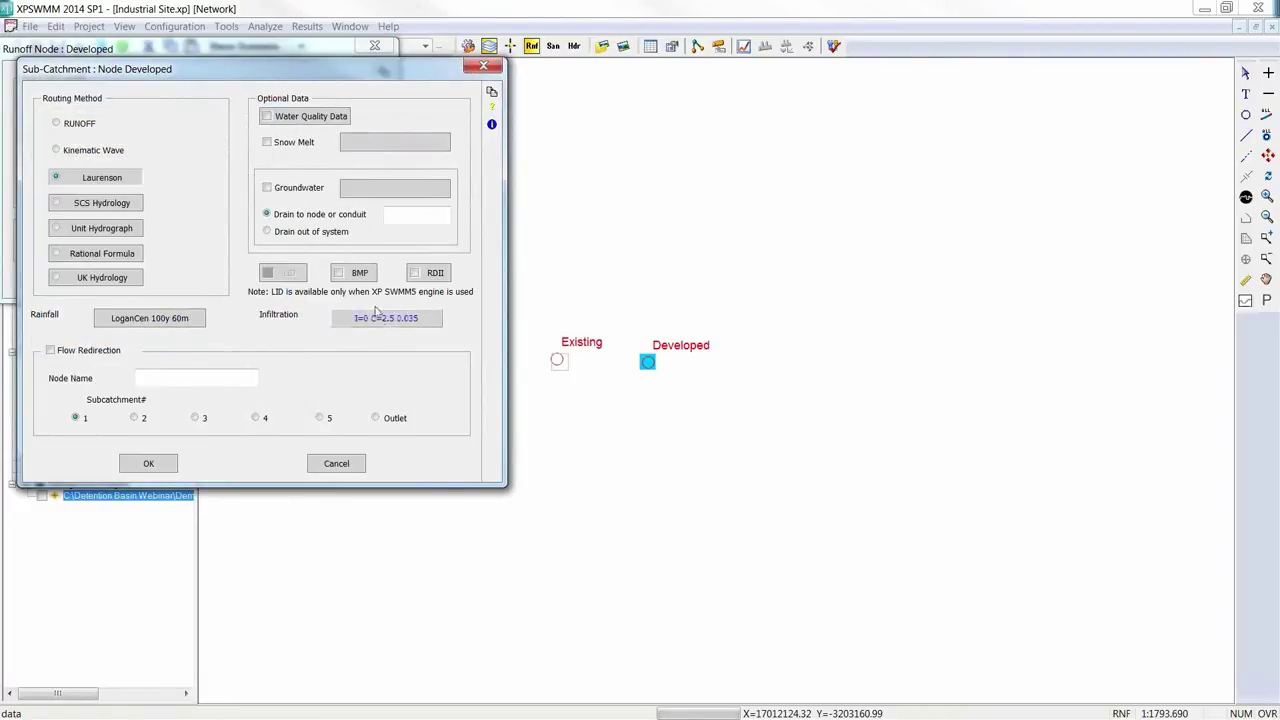
{"action": "left_click", "coordinate": [150, 465]}
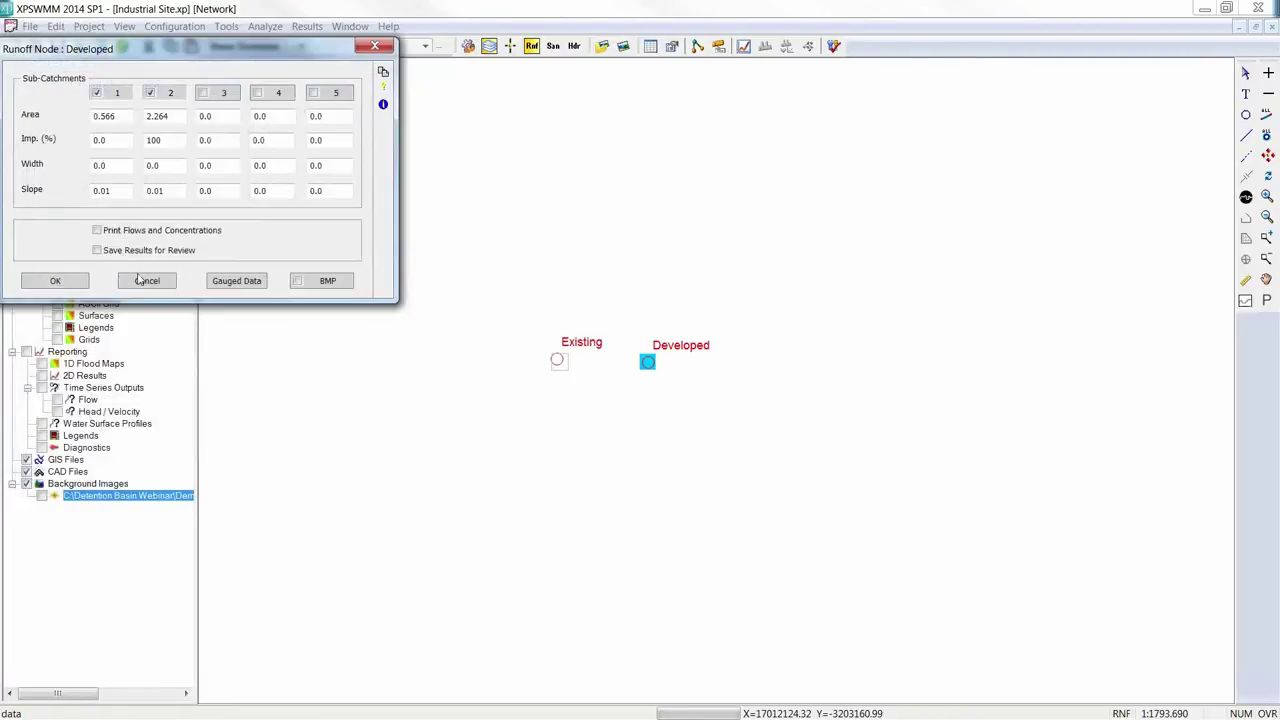
{"action": "left_click", "coordinate": [68, 280]}
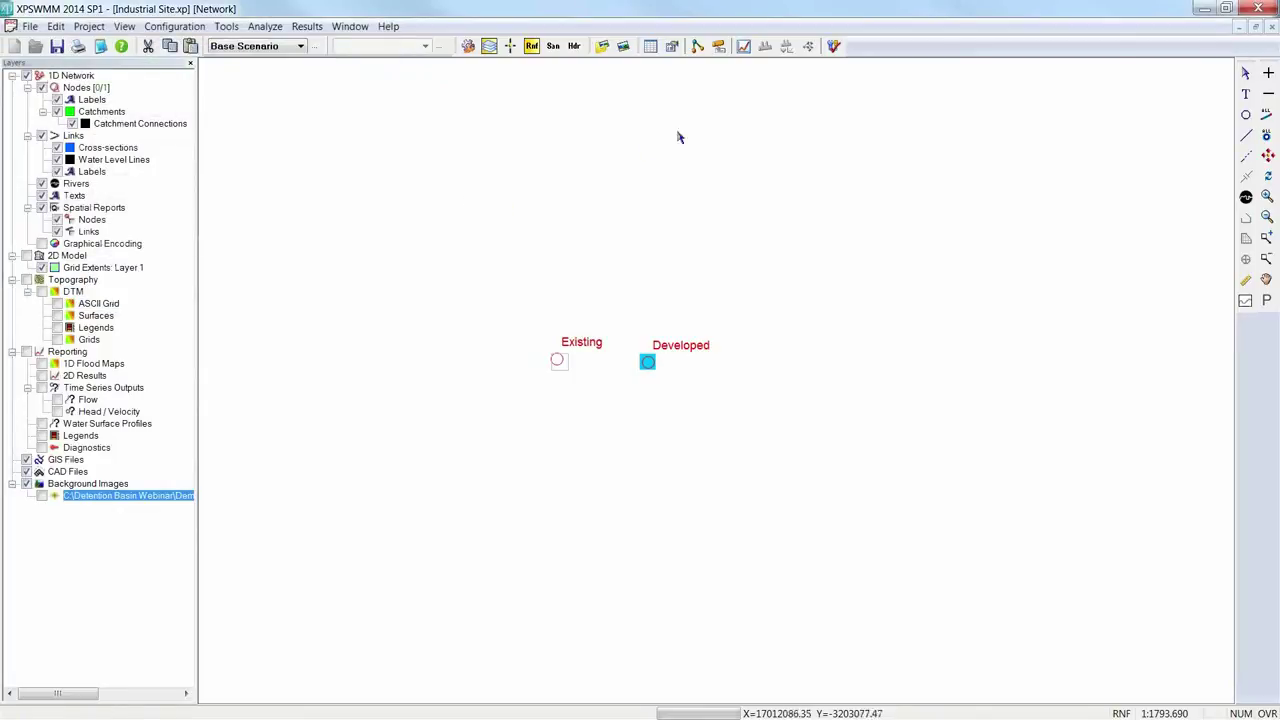
- Solve the model and compare the runoff hydrographs of the Existing and Developed nodes
{"action": "left_click", "coordinate": [832, 47]}
{"action": "left_click_drag", "start_coordinate": [523, 303], "coordinate": [813, 441]}
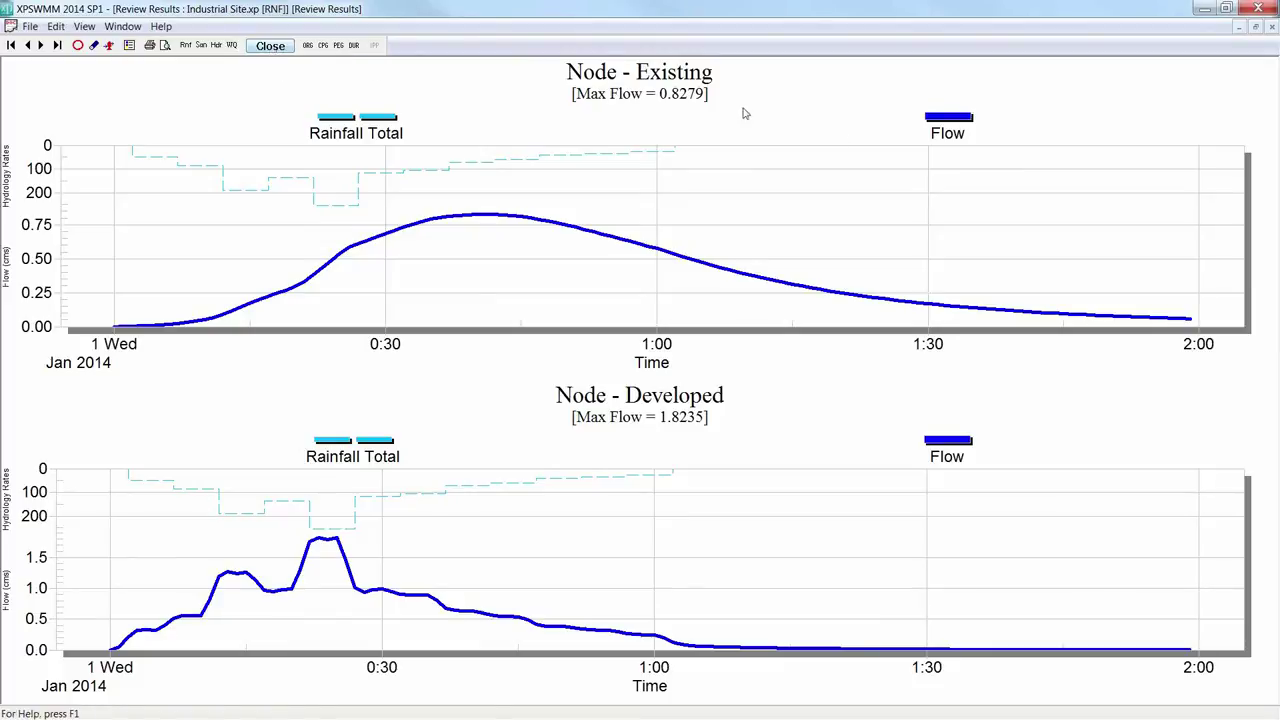
{"action": "left_click", "coordinate": [270, 47]}
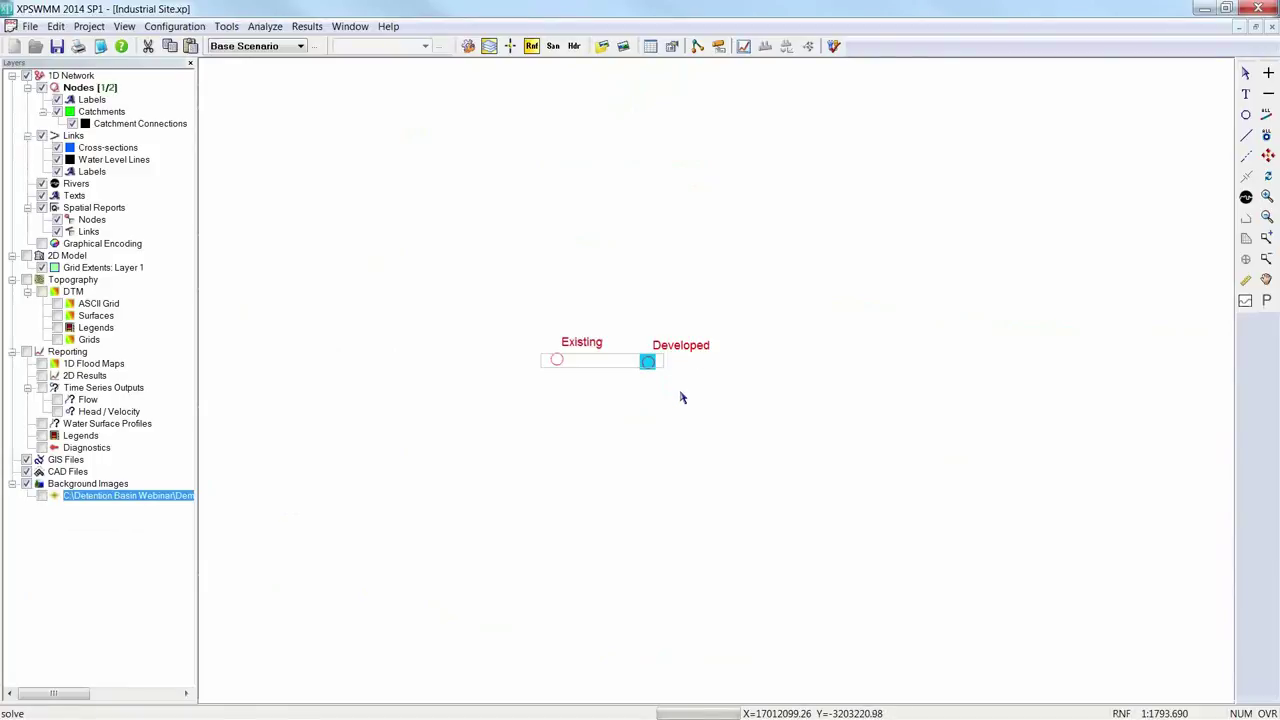
- Paste a copy of the Developed node, place it beside the original and name it Mitigated
{"action": "key", "text": "ctrl+v"}
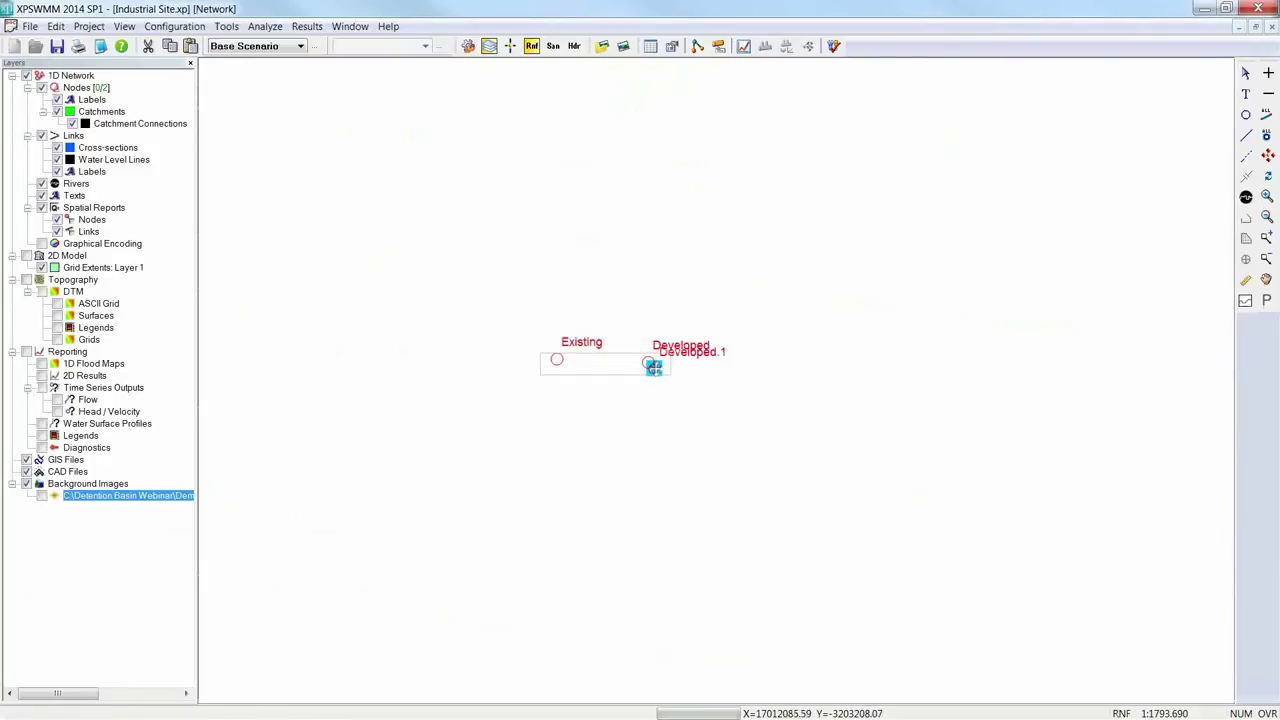
{"action": "left_click", "coordinate": [737, 360]}
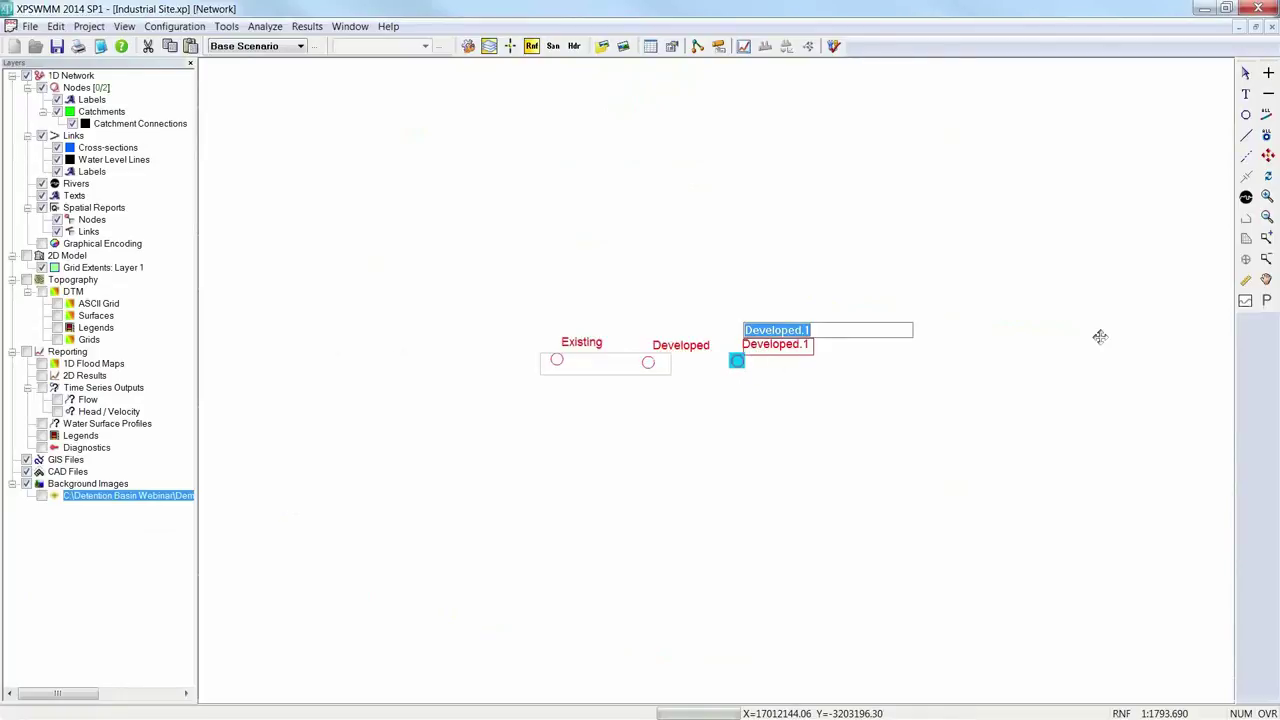
{"action": "type", "text": "Mitigated"}
{"action": "key", "text": "Return"}
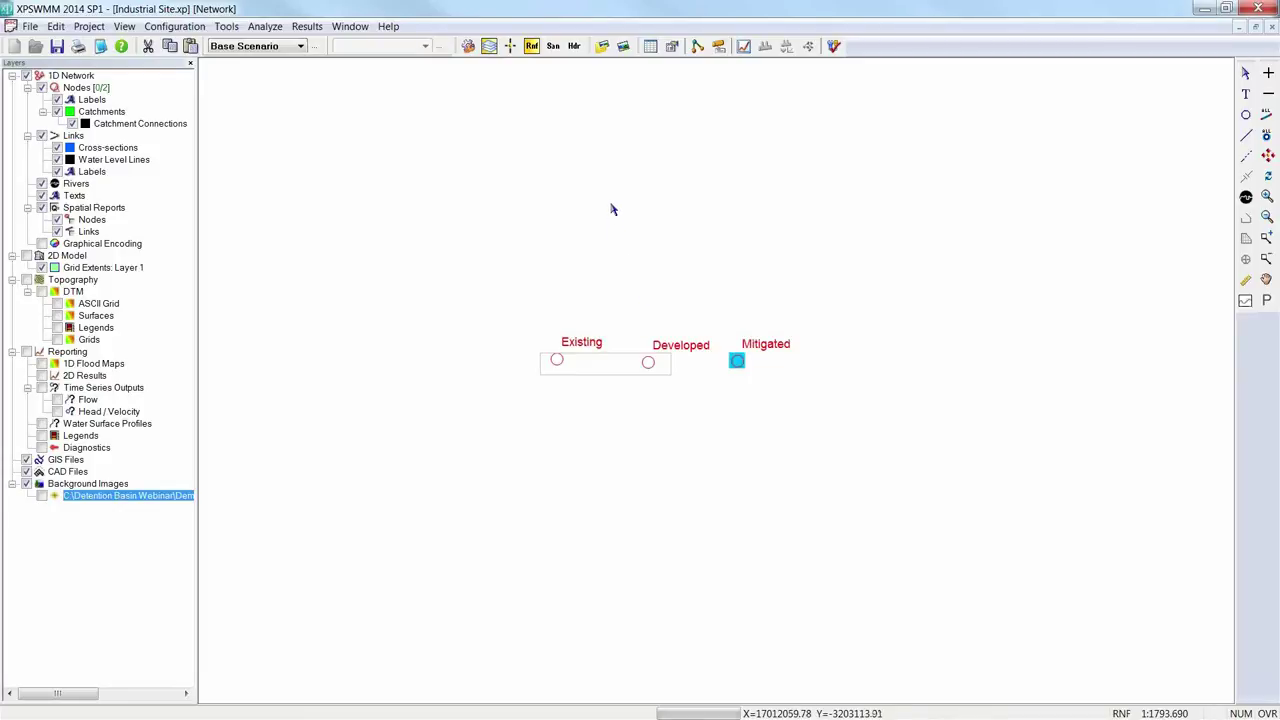
- Switch to hydraulics mode and draw a link from the Mitigated node to a new node directly above it
{"action": "left_click", "coordinate": [574, 46]}
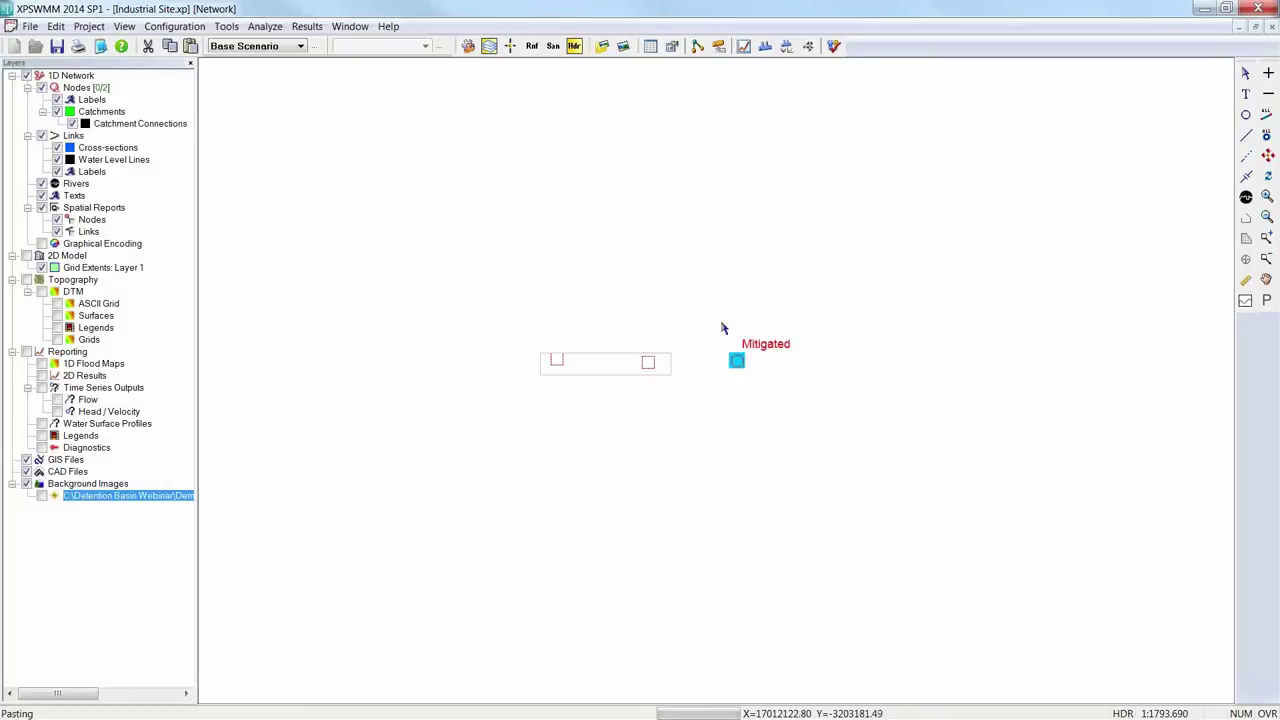
{"action": "left_click", "coordinate": [1246, 135]}
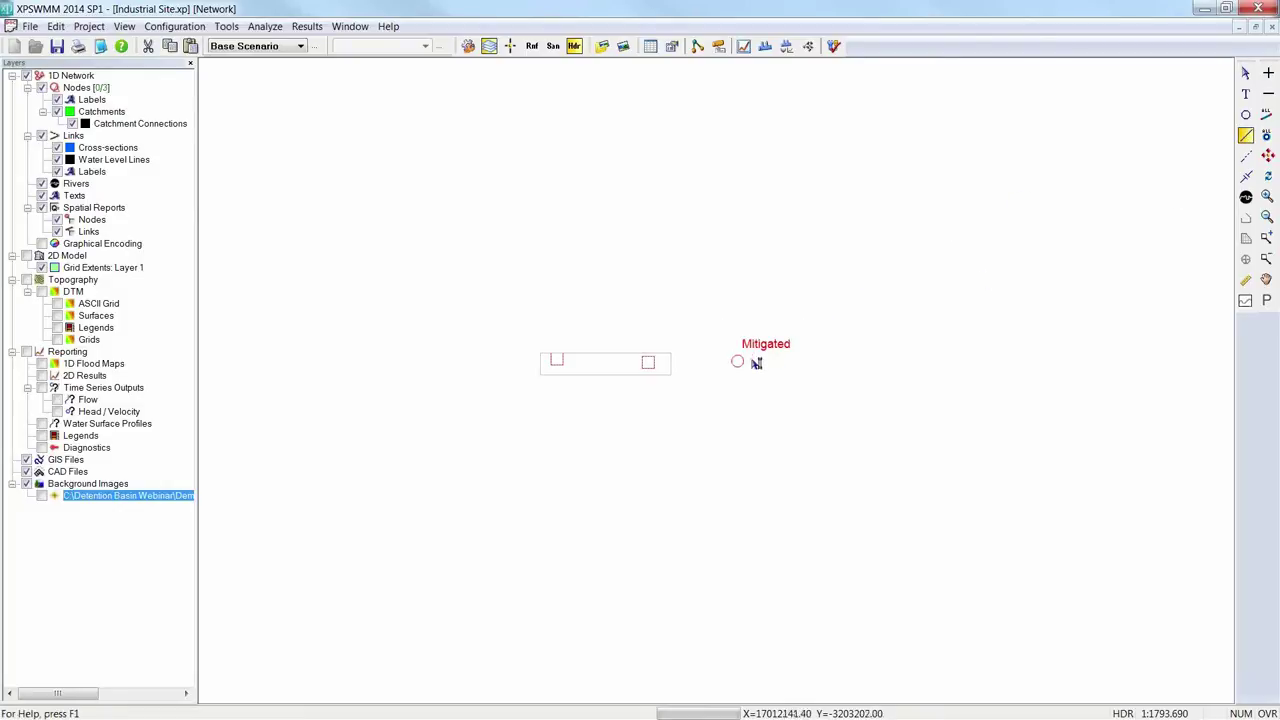
{"action": "left_click", "coordinate": [510, 46]}
{"action": "left_click_drag", "start_coordinate": [737, 363], "coordinate": [737, 284]}
{"action": "left_click", "coordinate": [1246, 74]}
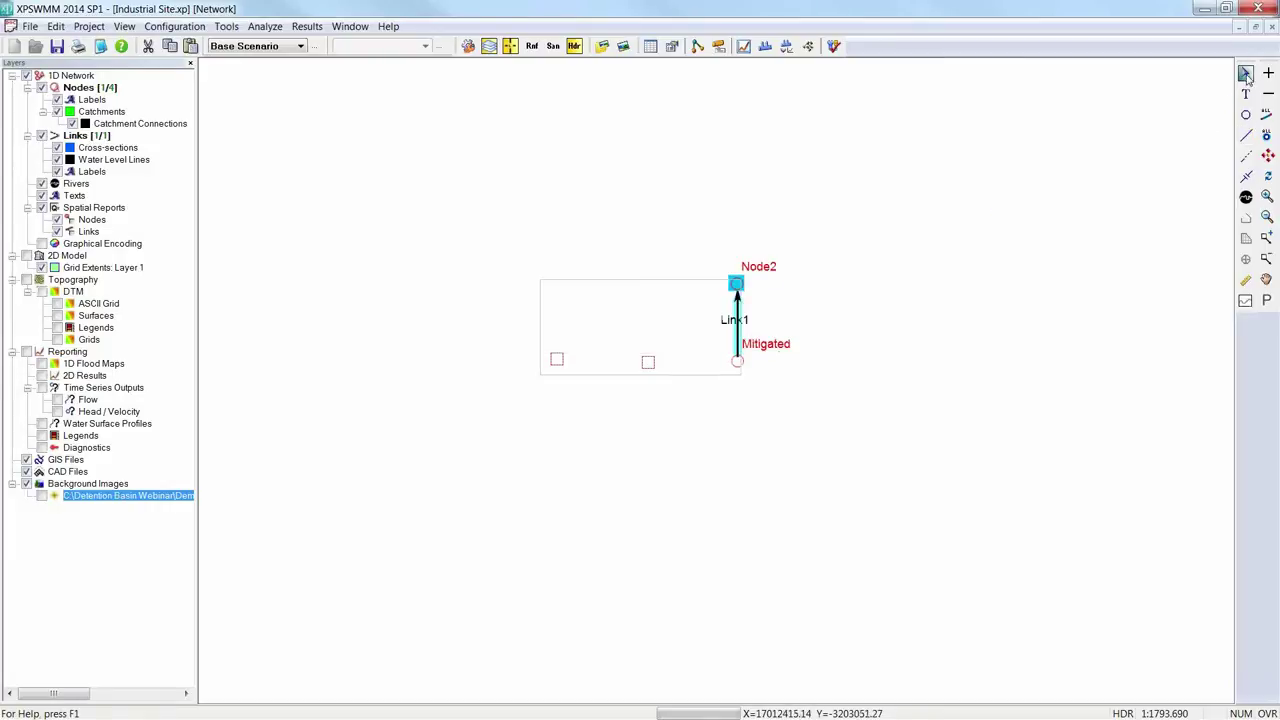
{"action": "left_click", "coordinate": [1046, 217]}
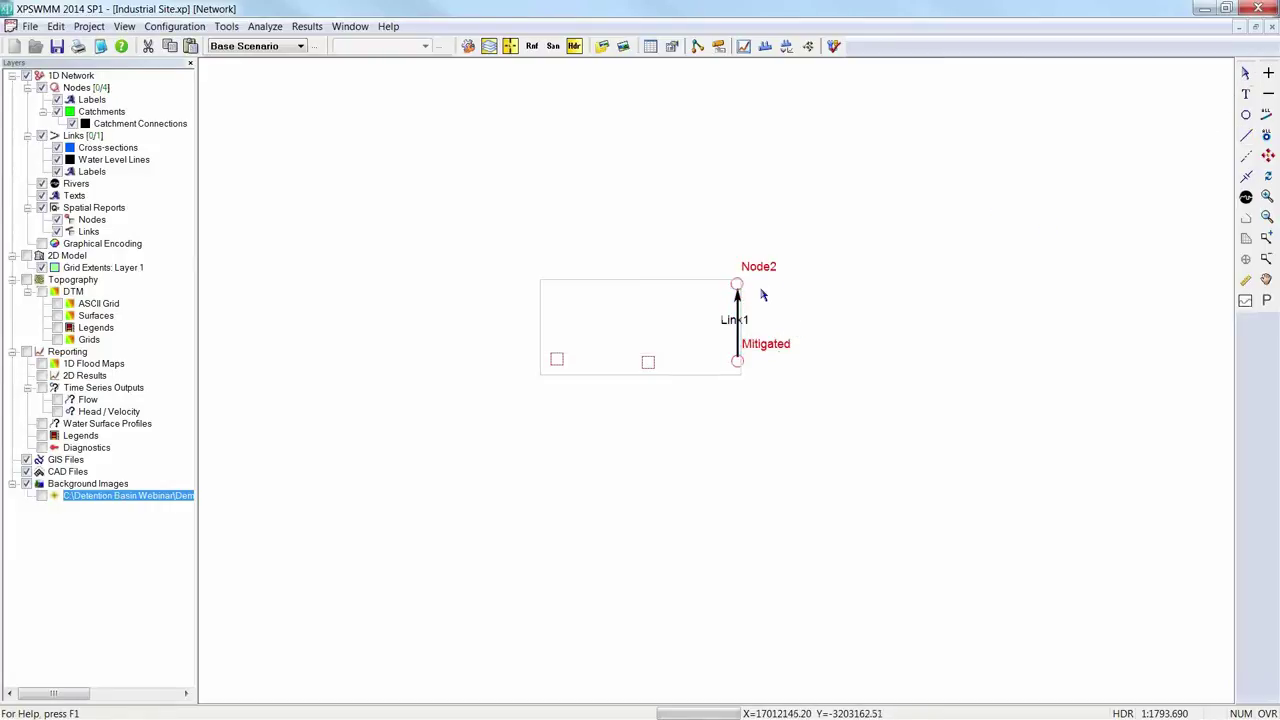
- Set the Mitigated node's invert elevation to 10 and its spill crest to 12
{"action": "left_click", "coordinate": [736, 361]}
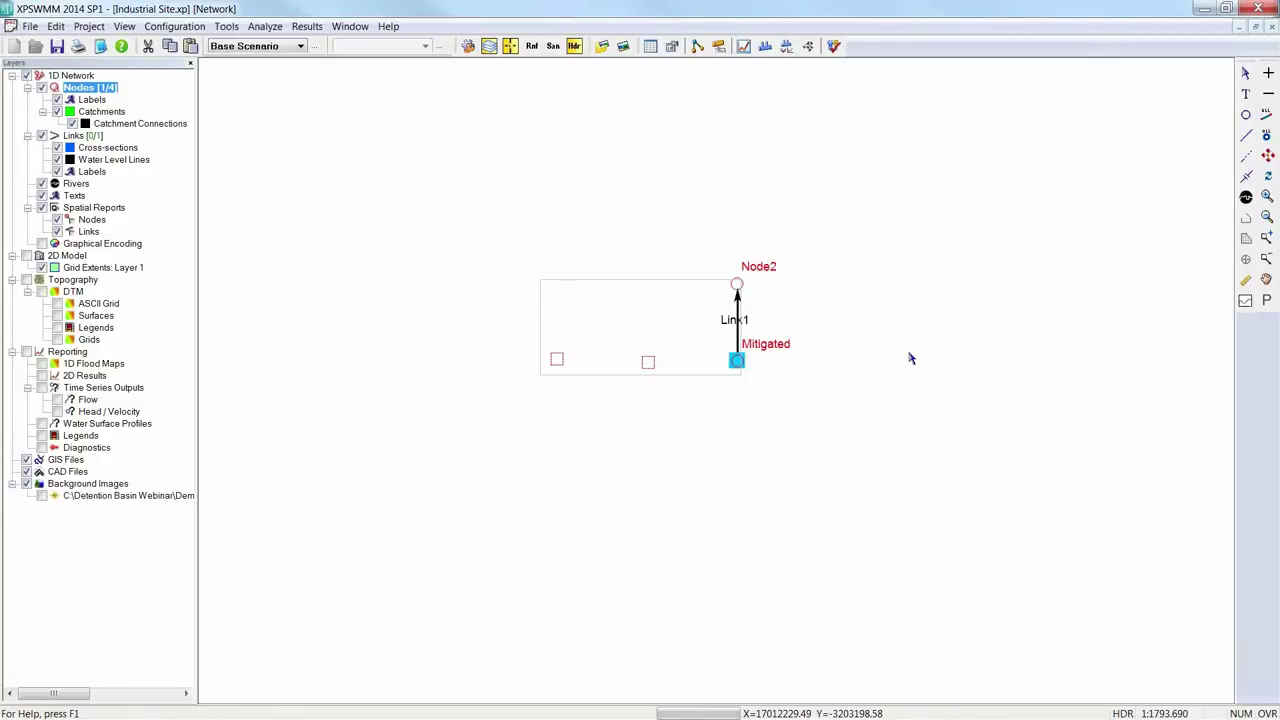
{"action": "key", "text": "Return"}
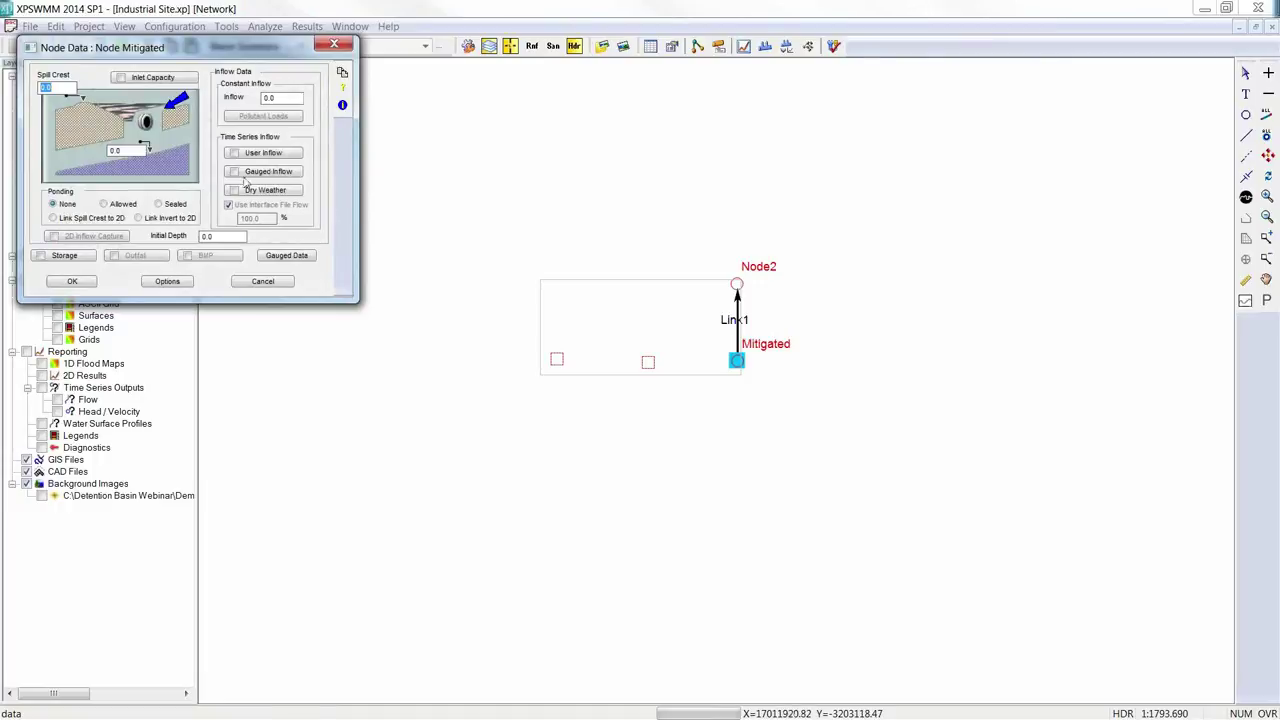
{"action": "double_click", "coordinate": [141, 149]}
{"action": "type", "text": "10"}
{"action": "double_click", "coordinate": [45, 87]}
{"action": "type", "text": "12"}
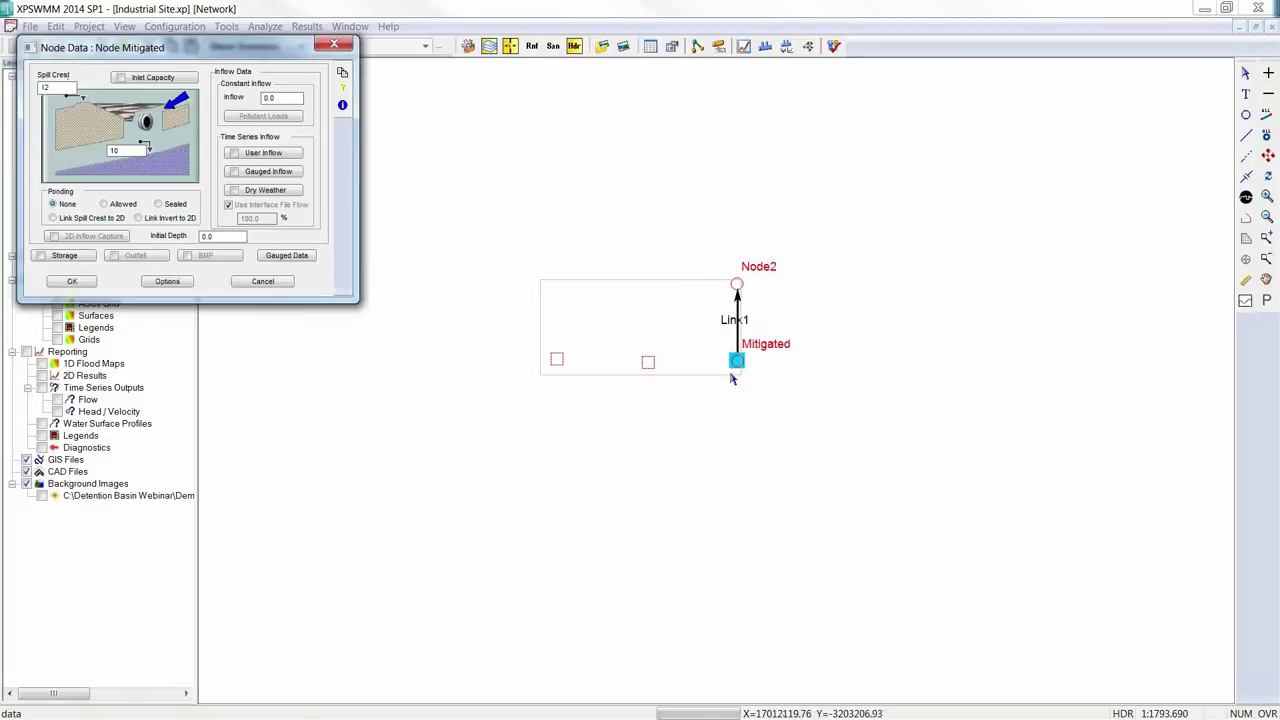
- Enable storage at the Mitigated node with a constant surface area of 50
{"action": "left_click", "coordinate": [82, 258]}
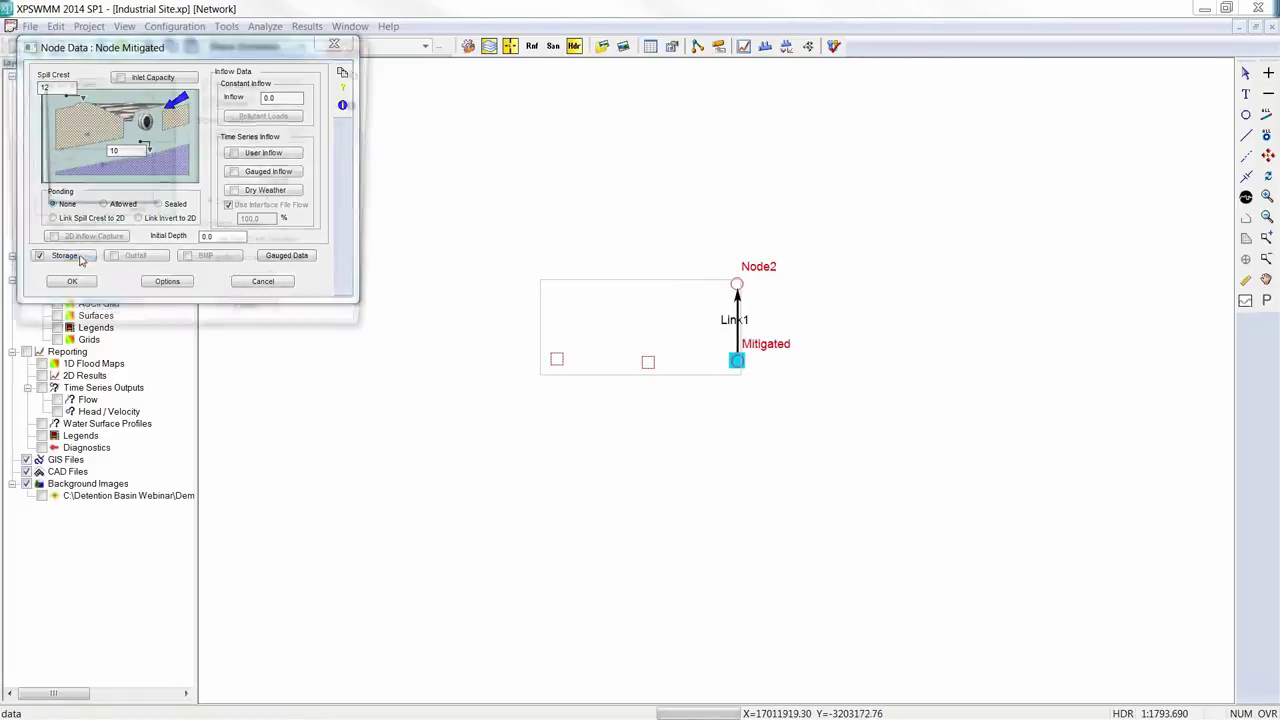
{"action": "left_click_drag", "start_coordinate": [182, 57], "coordinate": [210, 282]}
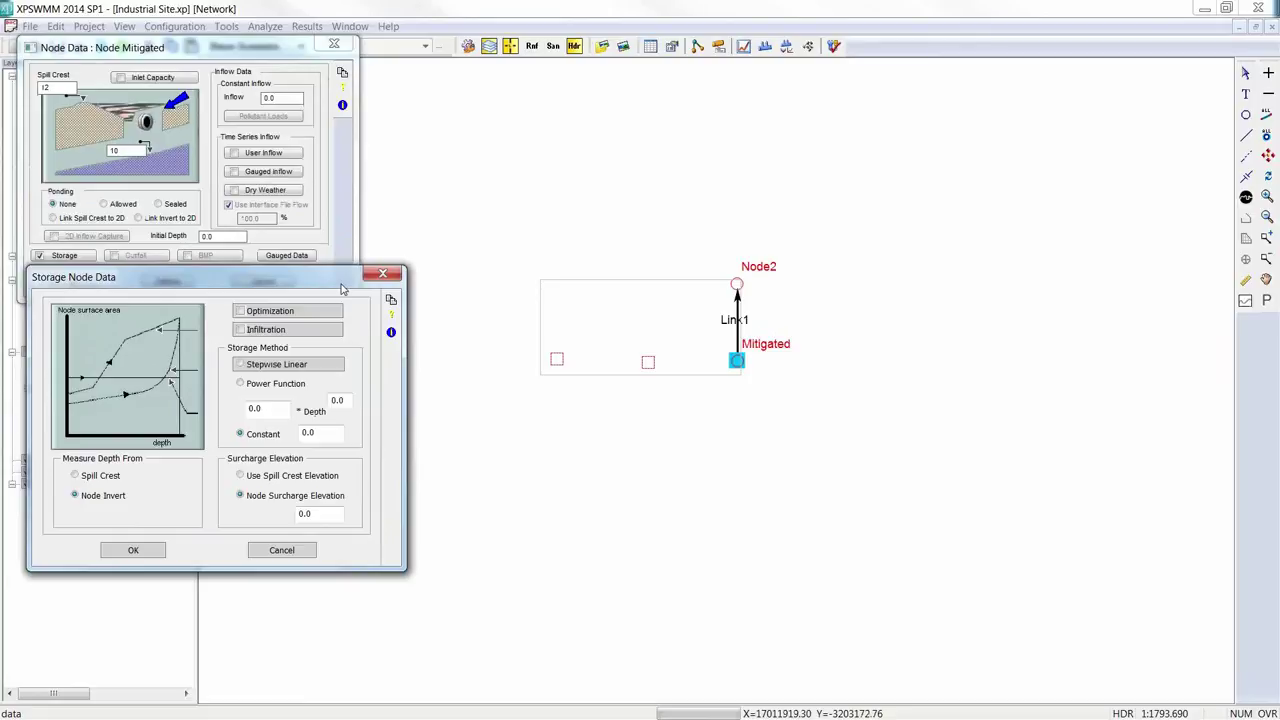
{"action": "left_click_drag", "start_coordinate": [328, 436], "coordinate": [283, 444]}
{"action": "type", "text": "50"}
- Enable basin optimization at the Mitigated node to resize downstream pipes and basin, with maximum water level 11 and Link1 maximum flow 0.828
{"action": "left_click", "coordinate": [294, 315]}
{"action": "left_click_drag", "start_coordinate": [301, 301], "coordinate": [473, 344]}
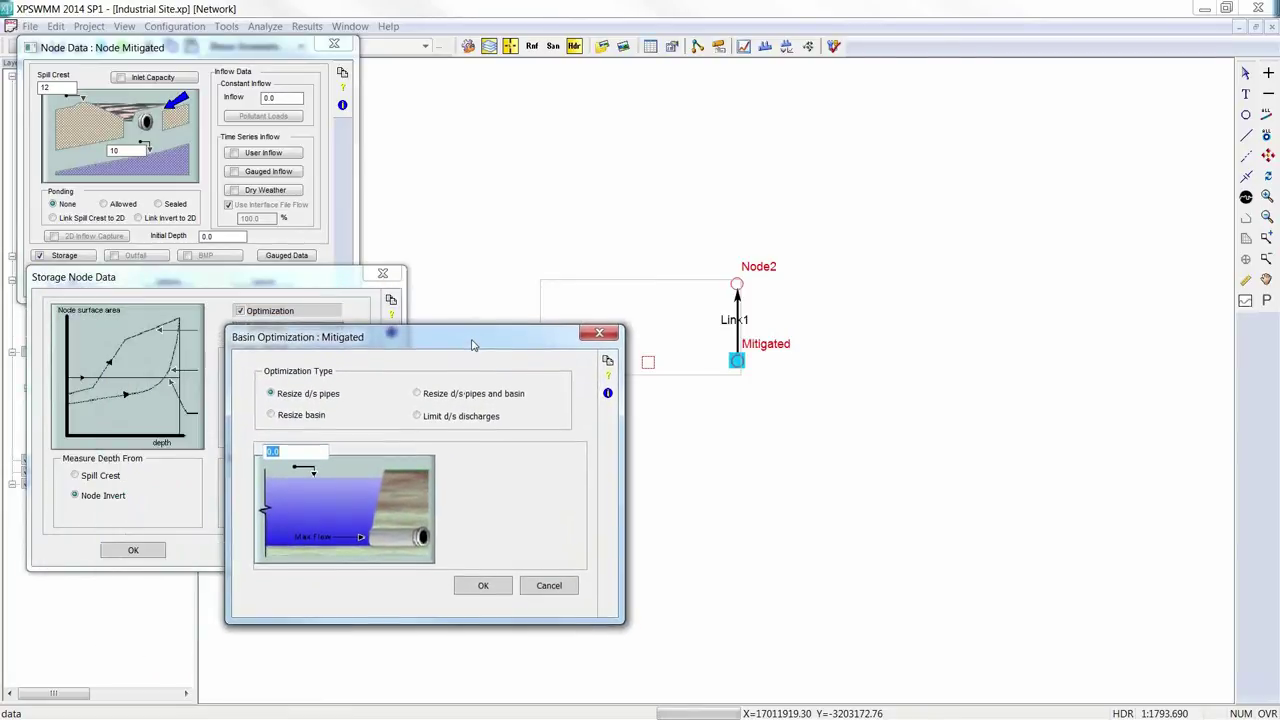
{"action": "left_click", "coordinate": [432, 396]}
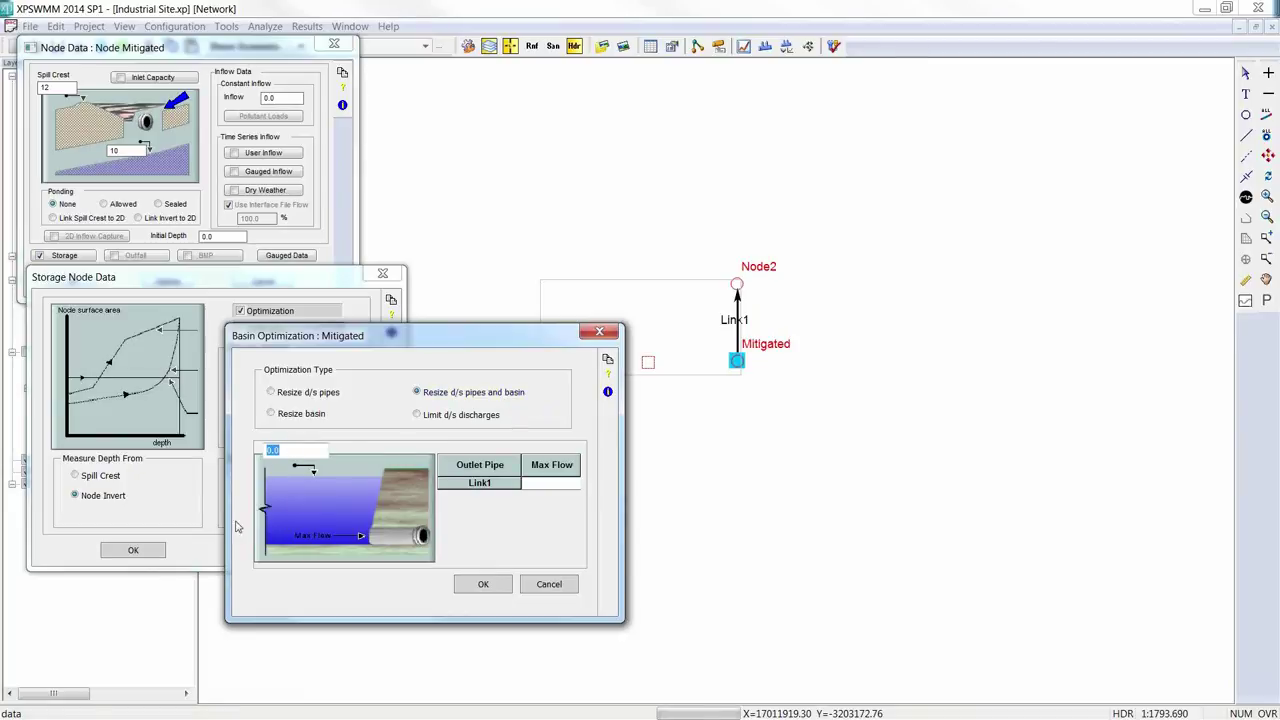
{"action": "type", "text": "2"}
{"action": "left_click", "coordinate": [557, 484]}
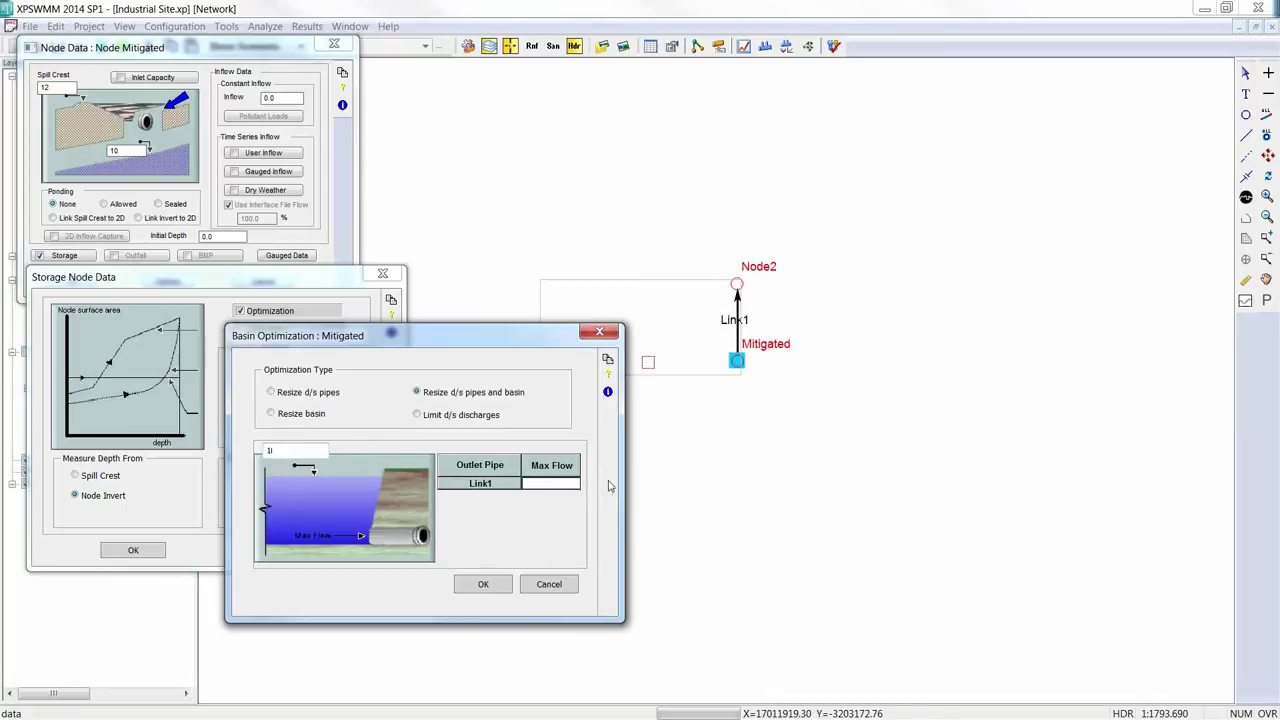
{"action": "type", "text": "0.828"}
{"action": "left_click", "coordinate": [484, 585]}
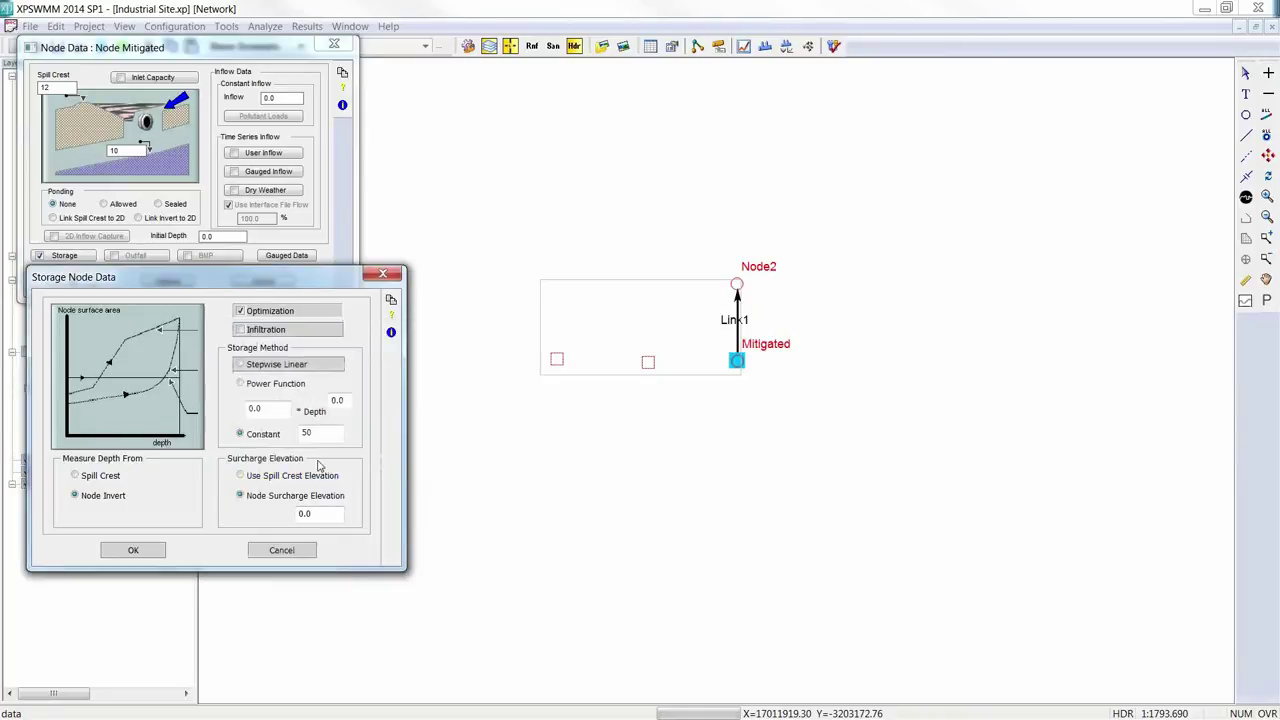
{"action": "left_click", "coordinate": [133, 550]}
{"action": "left_click", "coordinate": [73, 280]}
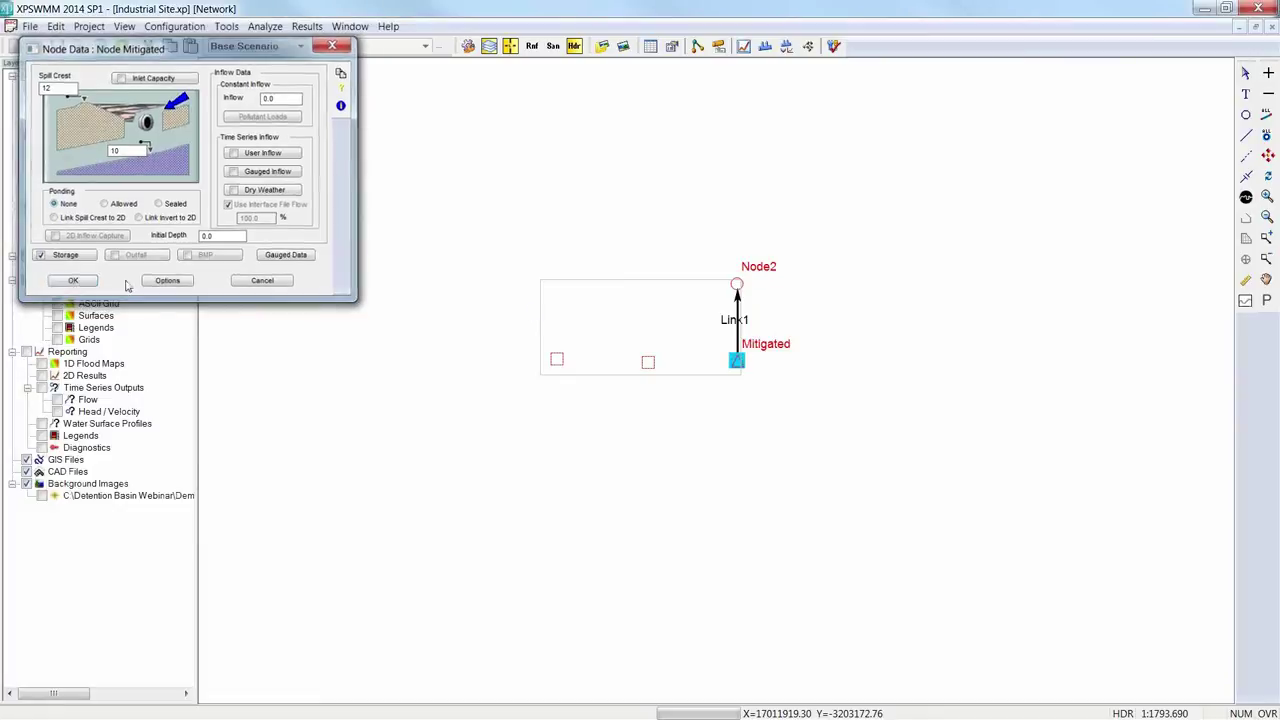
- Rename the node at the downstream end of Link1 from Node2 to Outlet
{"action": "left_click", "coordinate": [736, 284]}
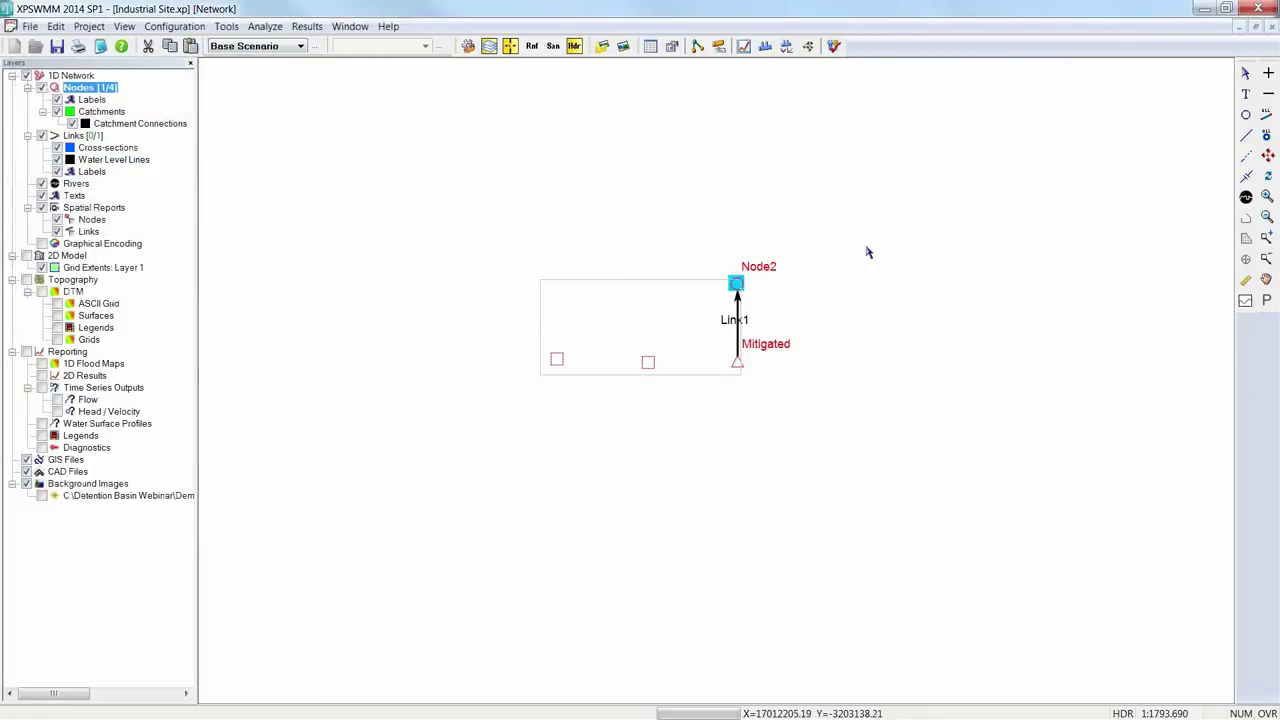
{"action": "double_click", "coordinate": [763, 266]}
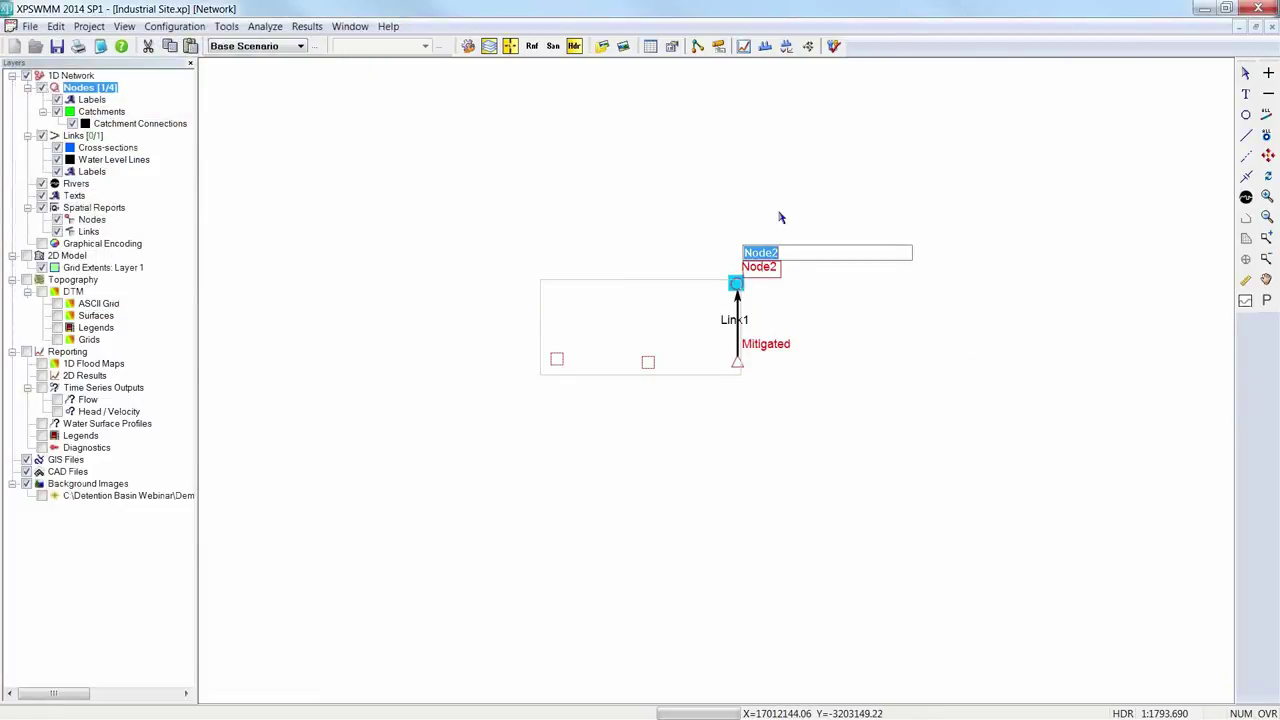
{"action": "type", "text": "L"}
{"action": "type", "text": "Outl"}
{"action": "type", "text": "et"}
{"action": "key", "text": "Return"}
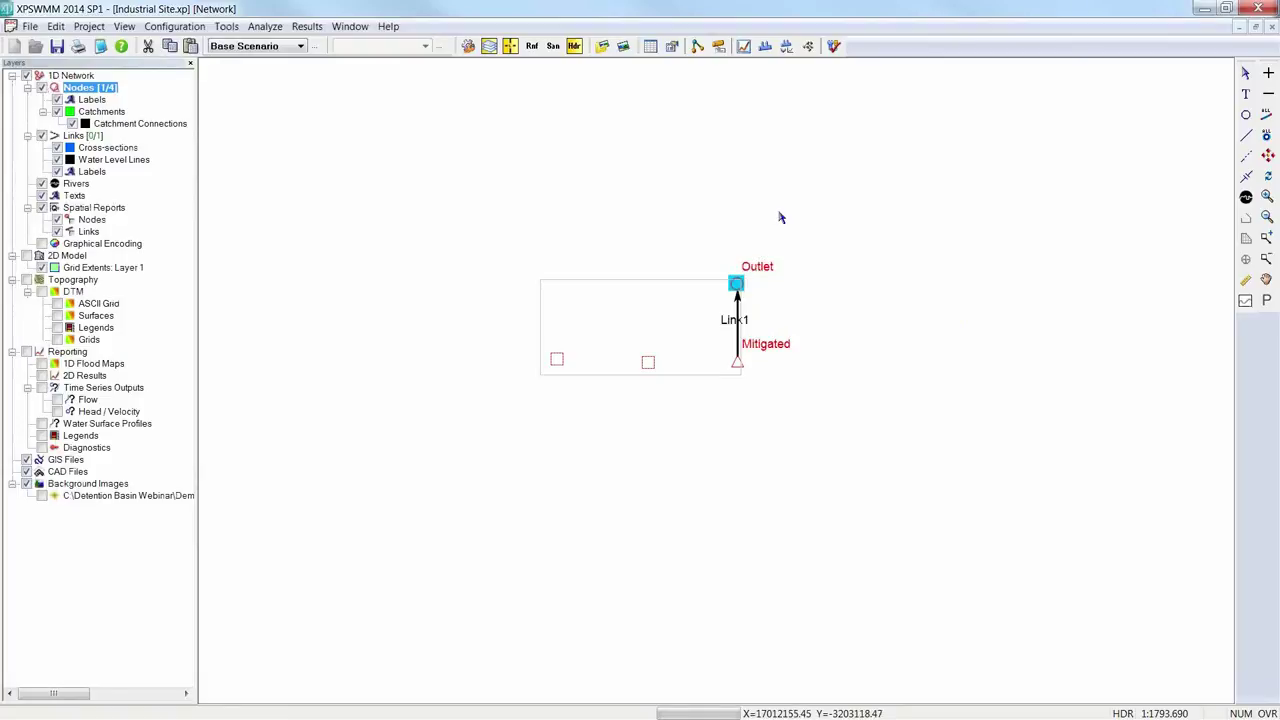
- Make the Outlet node a Type 1 free outfall that uses the minimum of Yc and Yn
{"action": "double_click", "coordinate": [737, 285]}
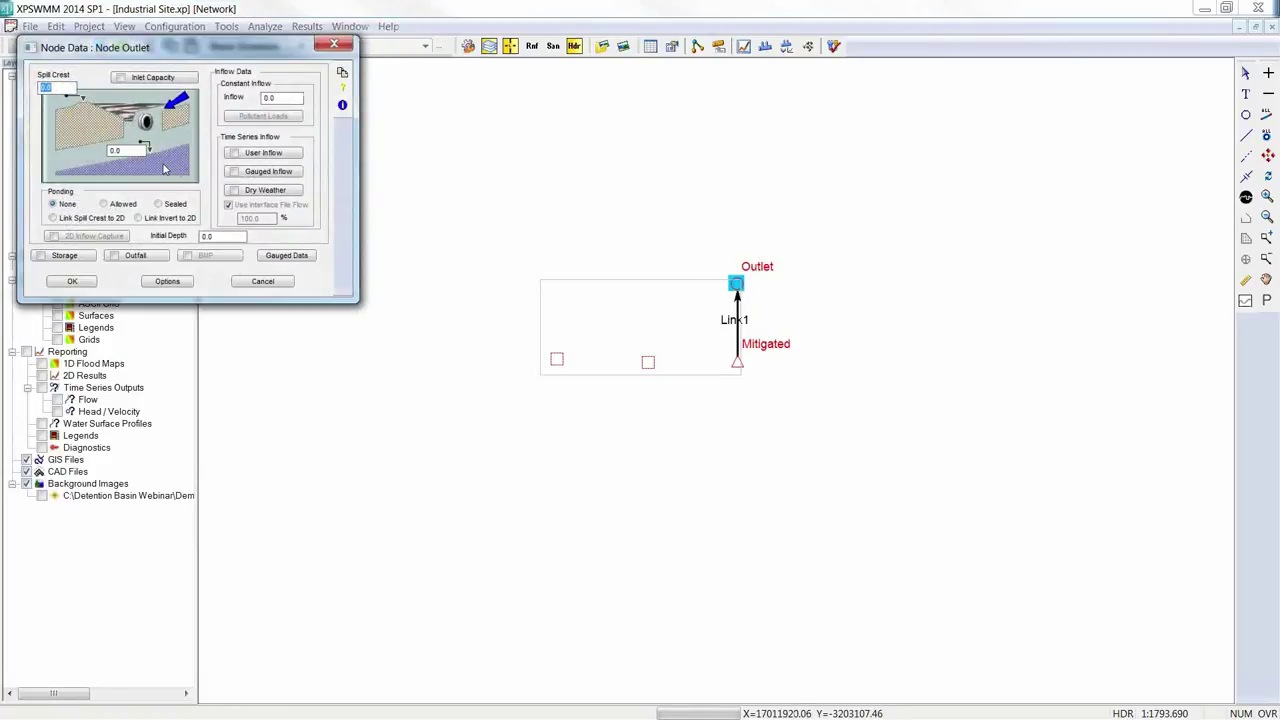
{"action": "left_click", "coordinate": [135, 257]}
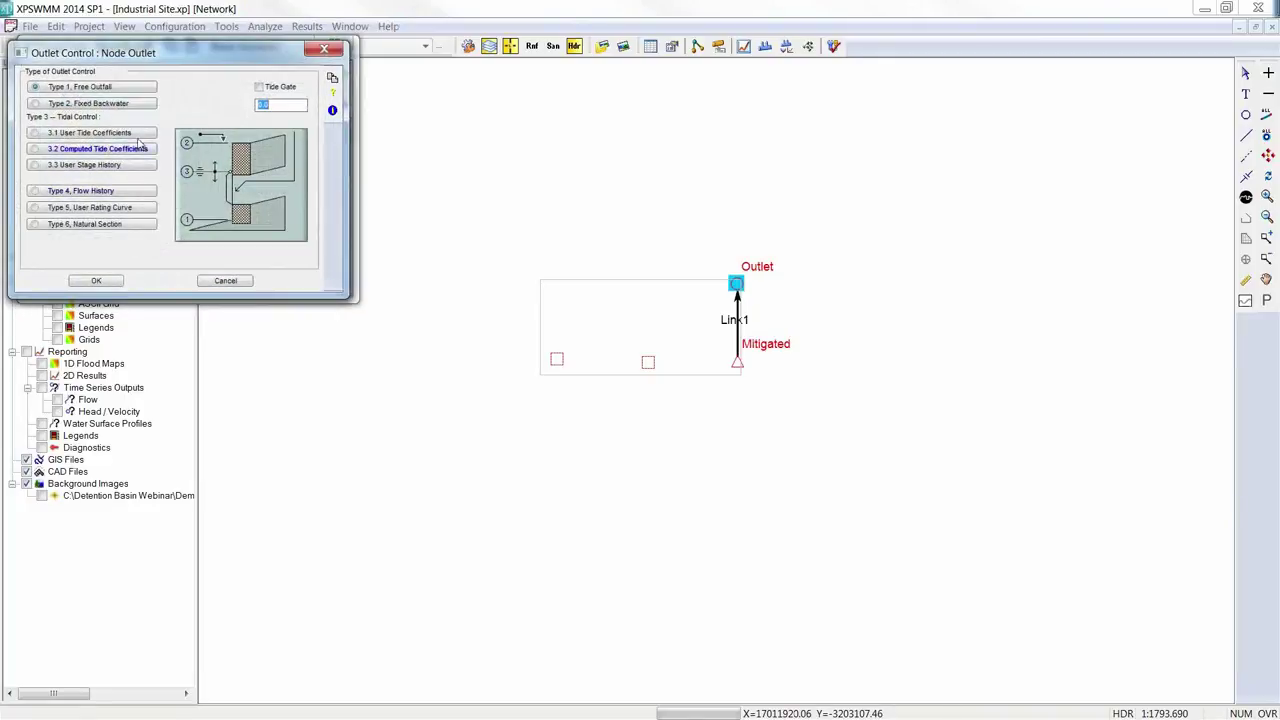
{"action": "left_click", "coordinate": [123, 89]}
{"action": "left_click", "coordinate": [172, 166]}
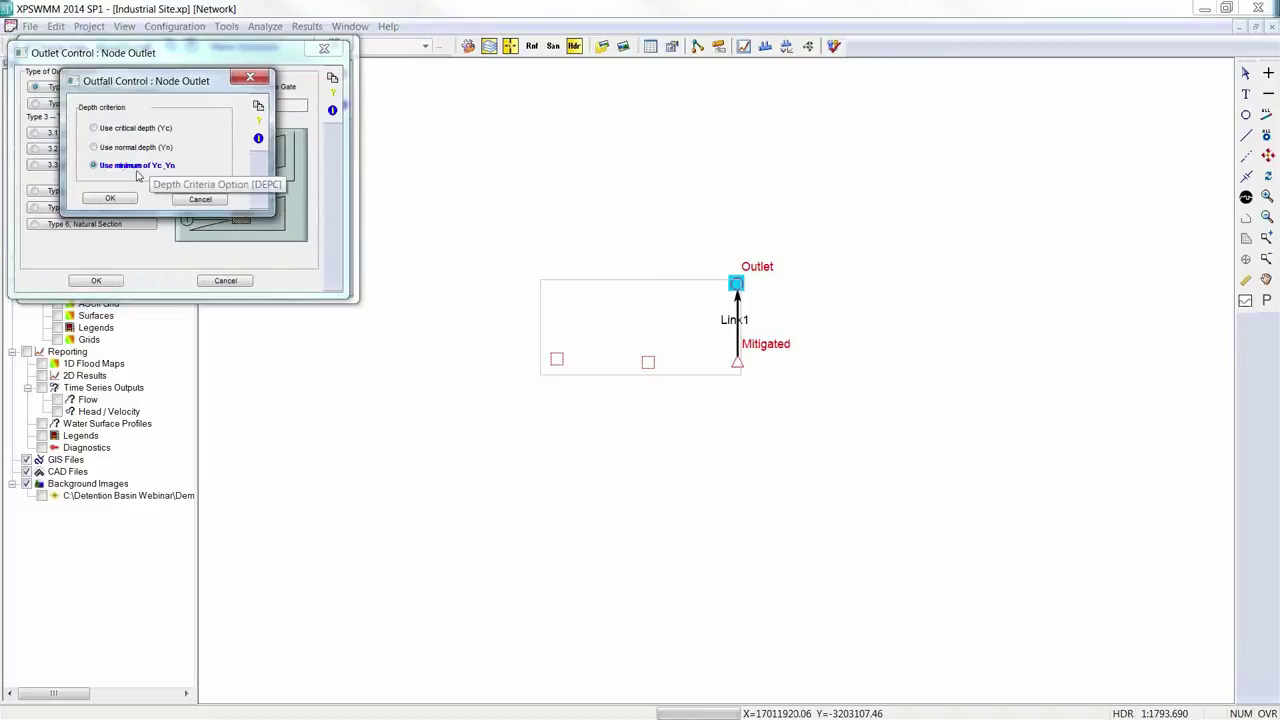
{"action": "left_click", "coordinate": [116, 202]}
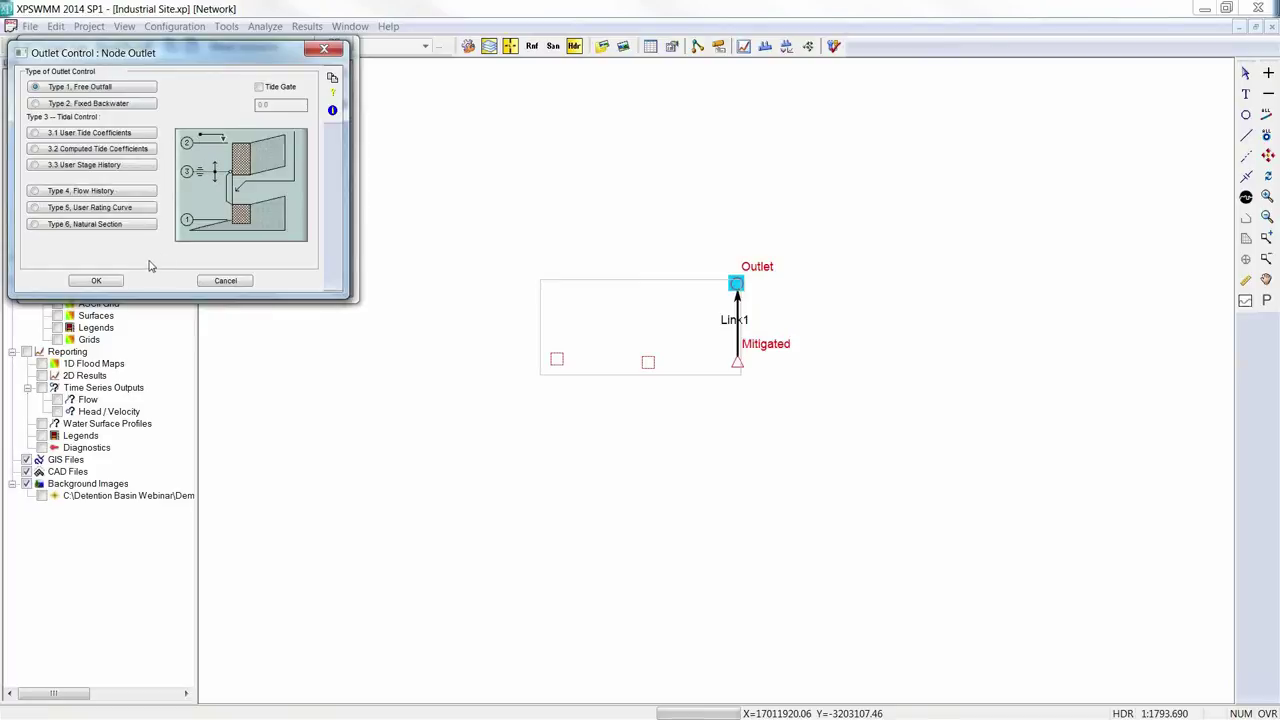
{"action": "left_click", "coordinate": [97, 281]}
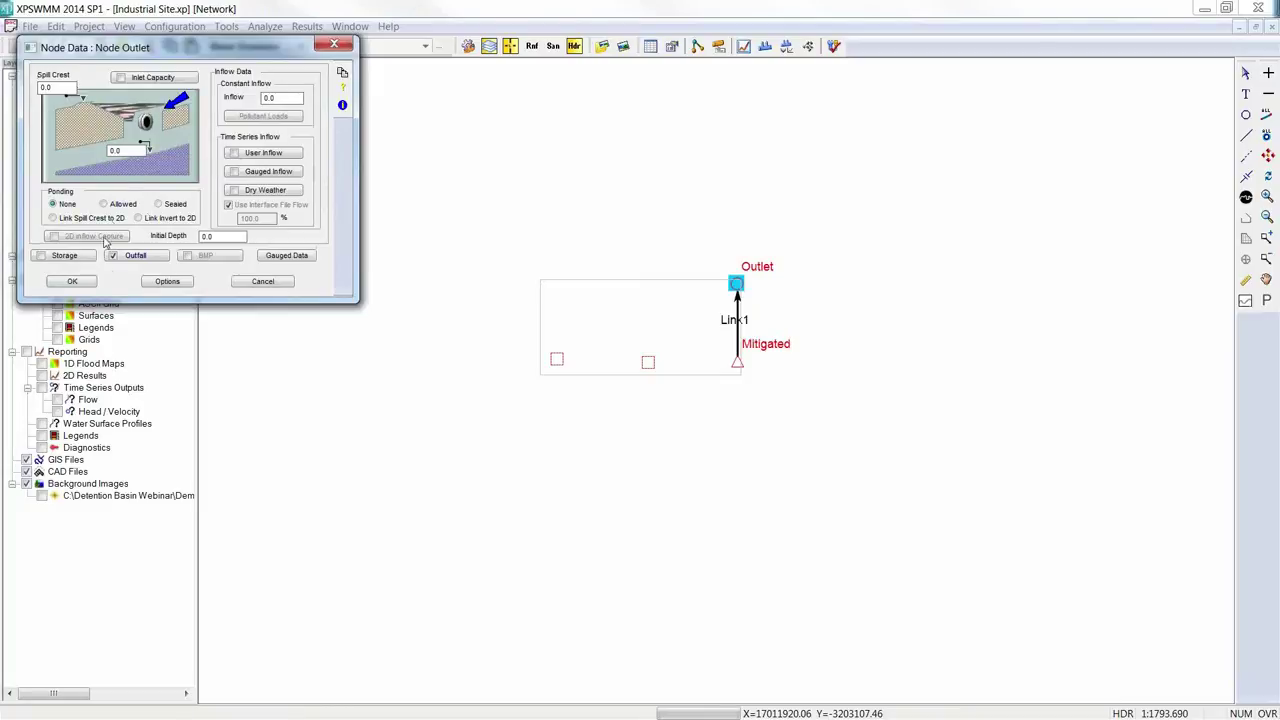
{"action": "left_click", "coordinate": [73, 282]}
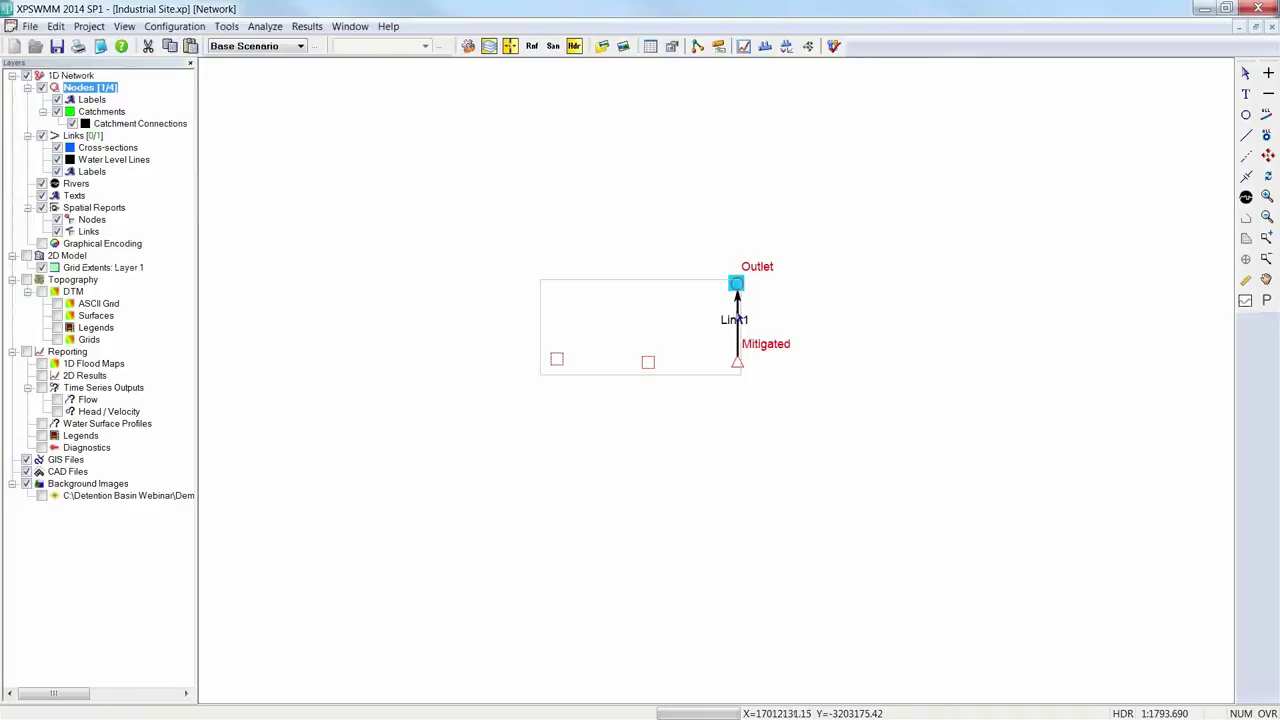
- In Link1's conduit profile, set the diameter to 0.6, the upstream invert to 10 and the slope to 0.05%
{"action": "double_click", "coordinate": [737, 318]}
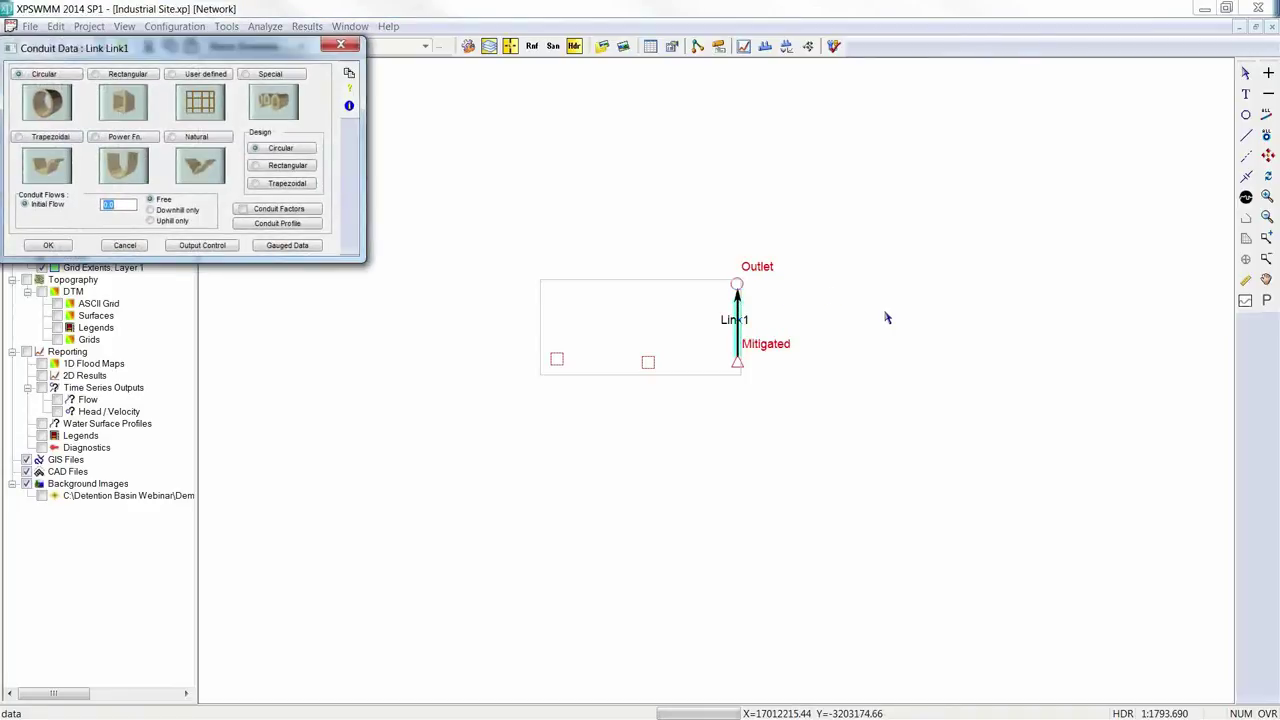
{"action": "left_click", "coordinate": [289, 226]}
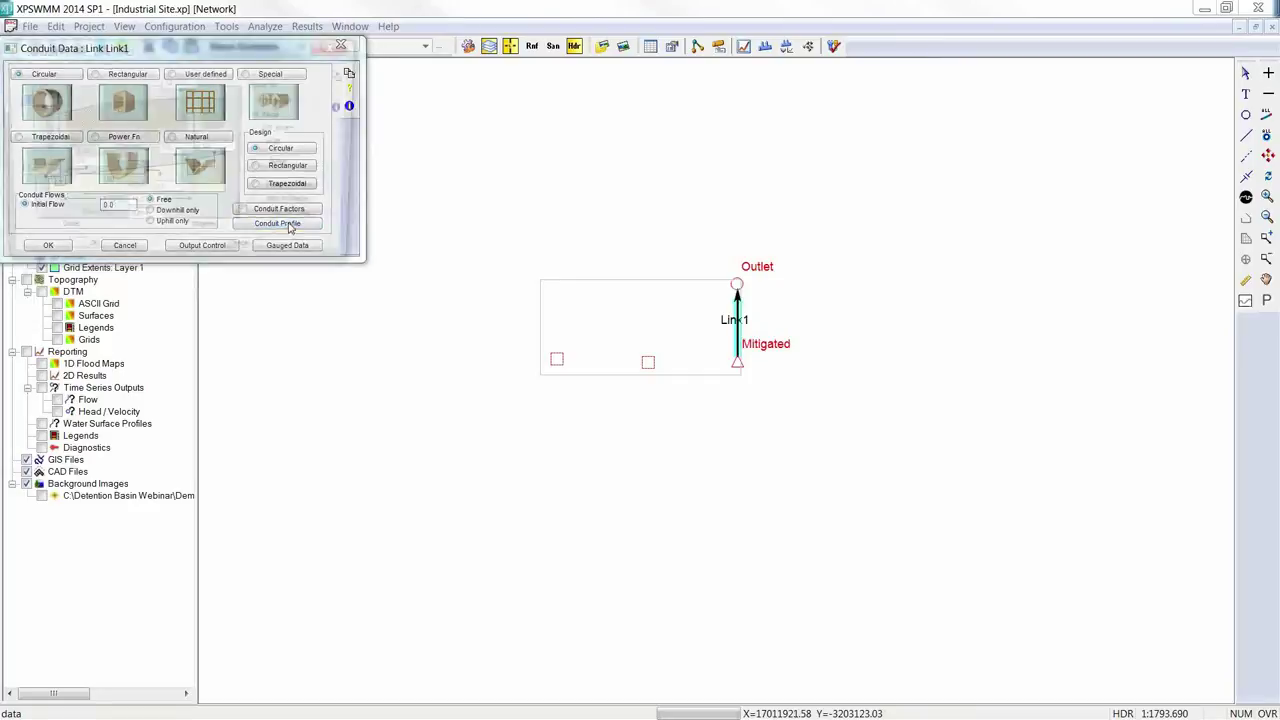
{"action": "left_click_drag", "start_coordinate": [262, 44], "coordinate": [471, 258]}
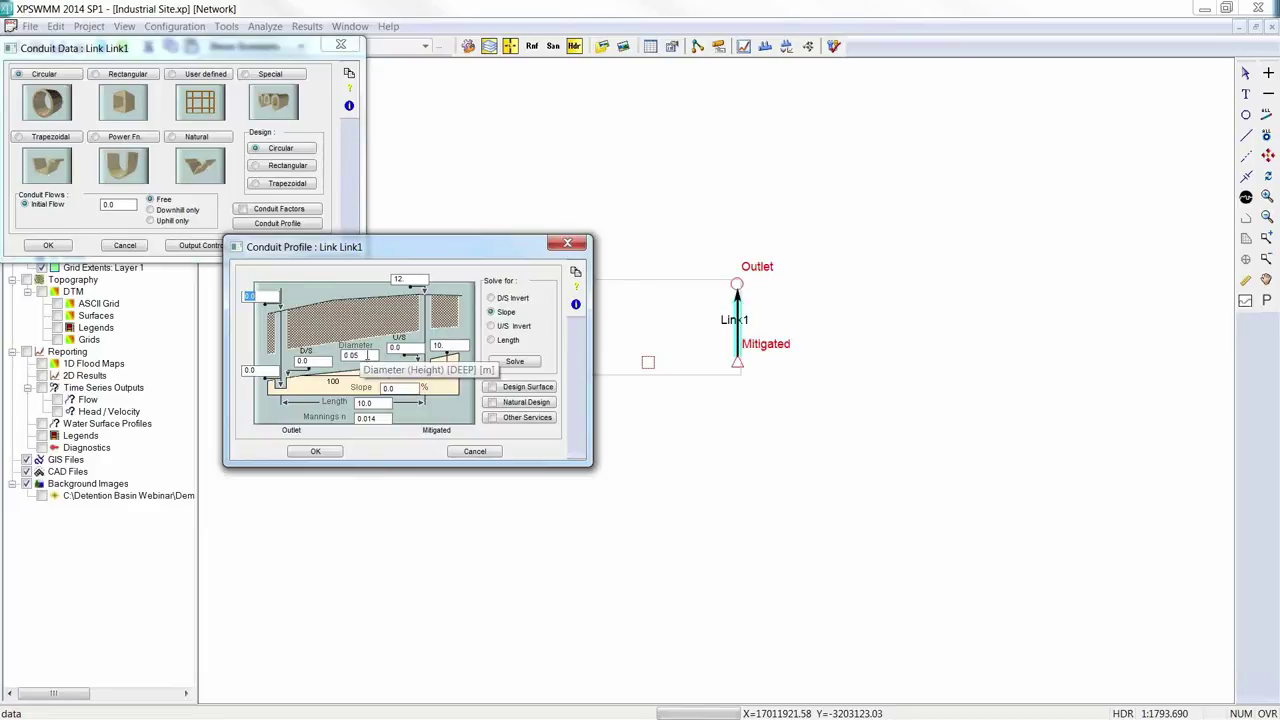
{"action": "double_click", "coordinate": [355, 355]}
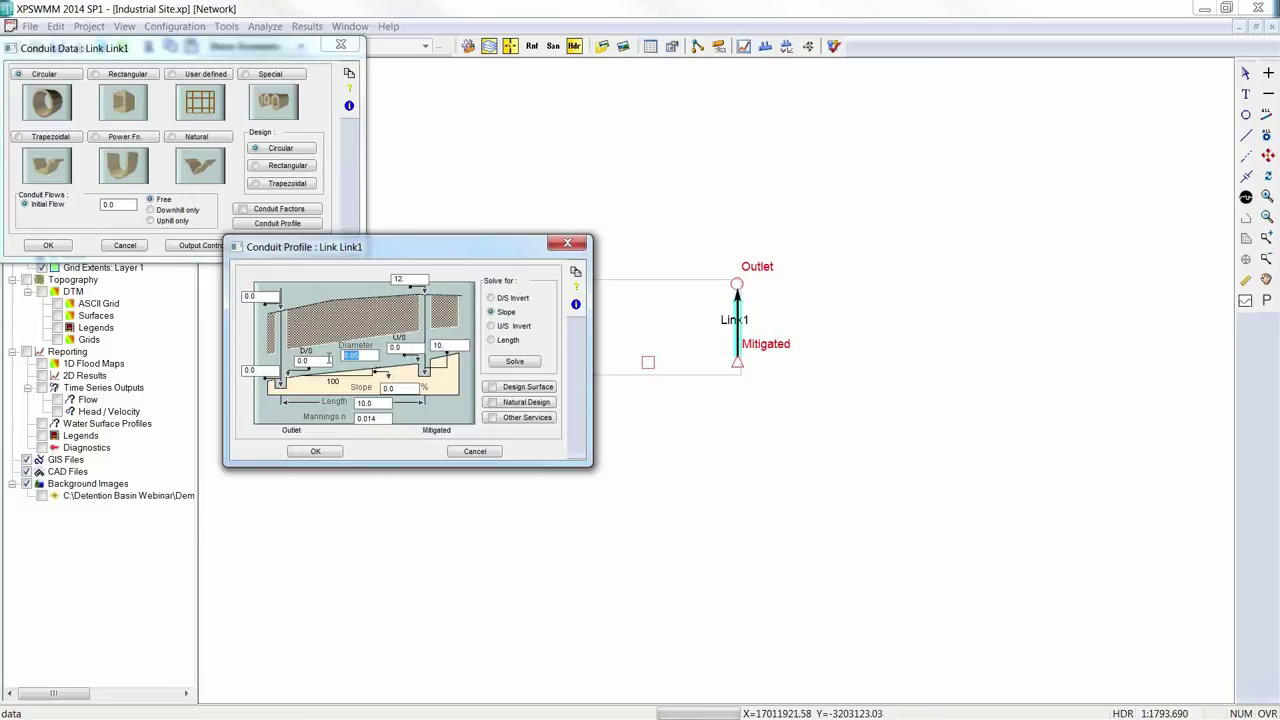
{"action": "type", "text": "0"}
{"action": "double_click", "coordinate": [466, 343]}
{"action": "left_click", "coordinate": [406, 347]}
{"action": "left_click", "coordinate": [403, 389]}
{"action": "type", "text": "5"}
- Solve Link1 for its downstream invert, then set the Outlet node's invert to 9.995 and its spill crest to 12
{"action": "left_click", "coordinate": [491, 298]}
{"action": "left_click", "coordinate": [514, 361]}
{"action": "left_click_drag", "start_coordinate": [319, 361], "coordinate": [250, 370]}
{"action": "type", "text": "12"}
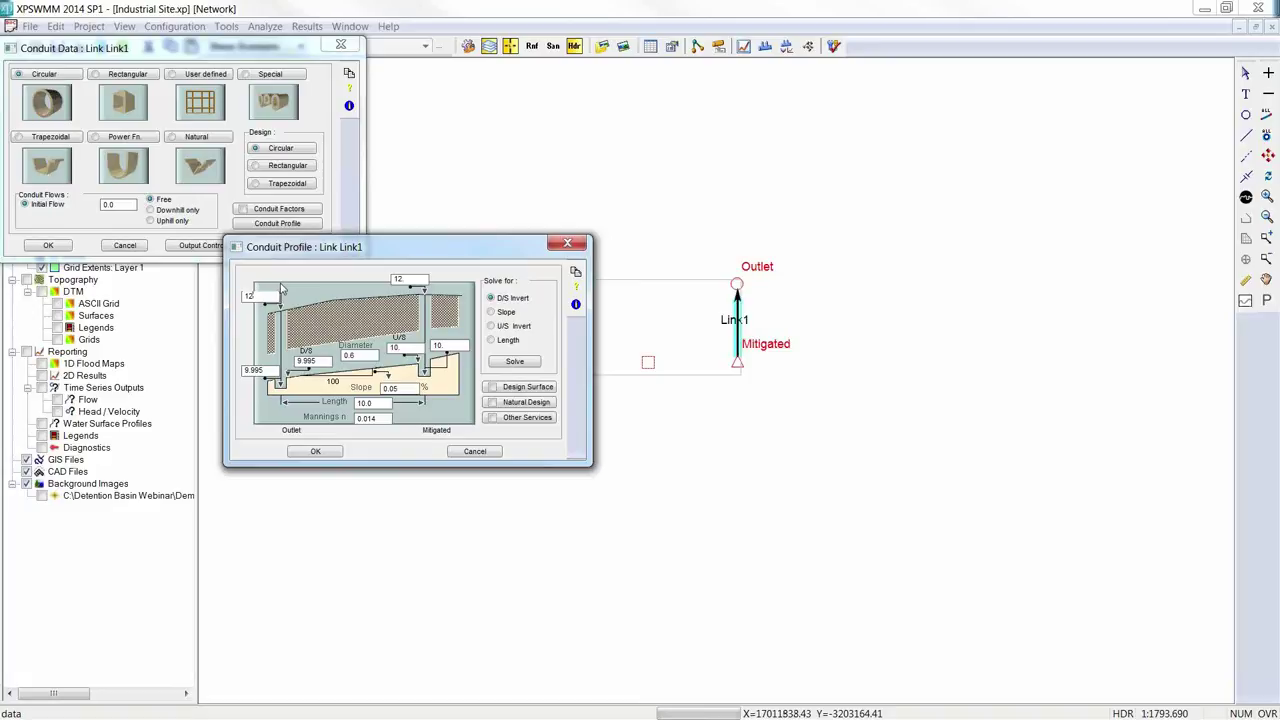
{"action": "left_click", "coordinate": [315, 453]}
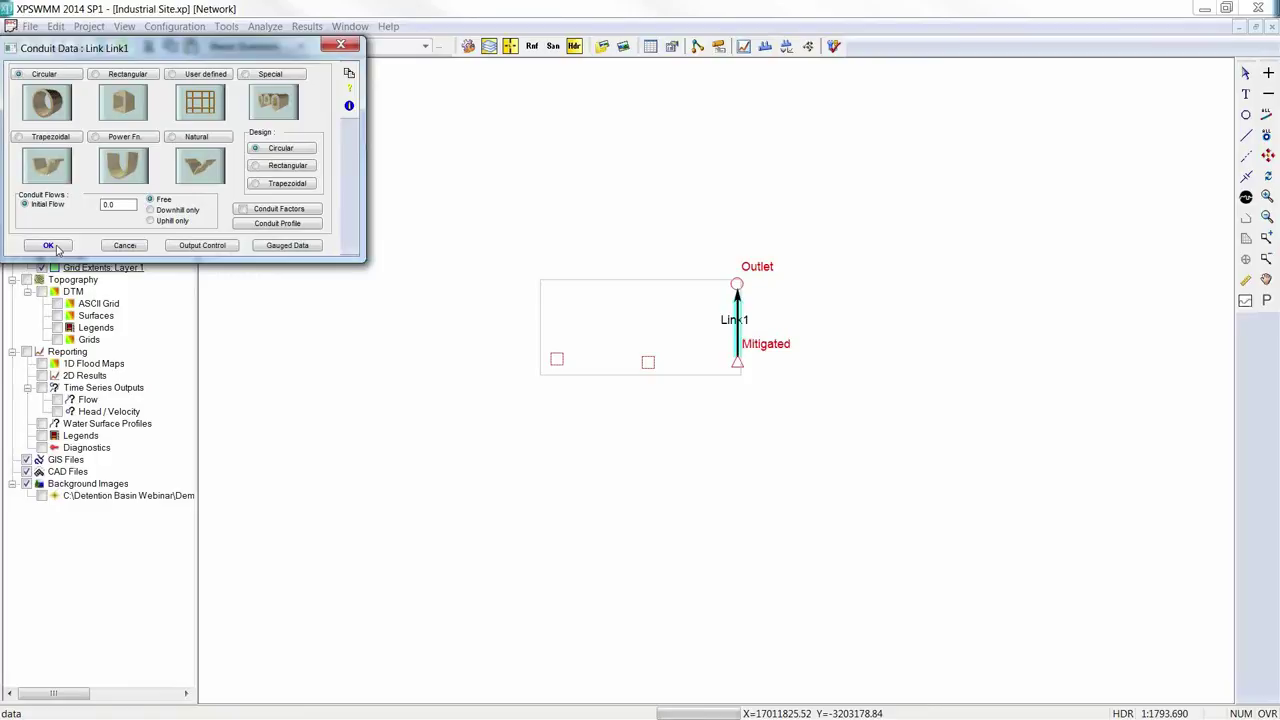
{"action": "left_click", "coordinate": [55, 247]}
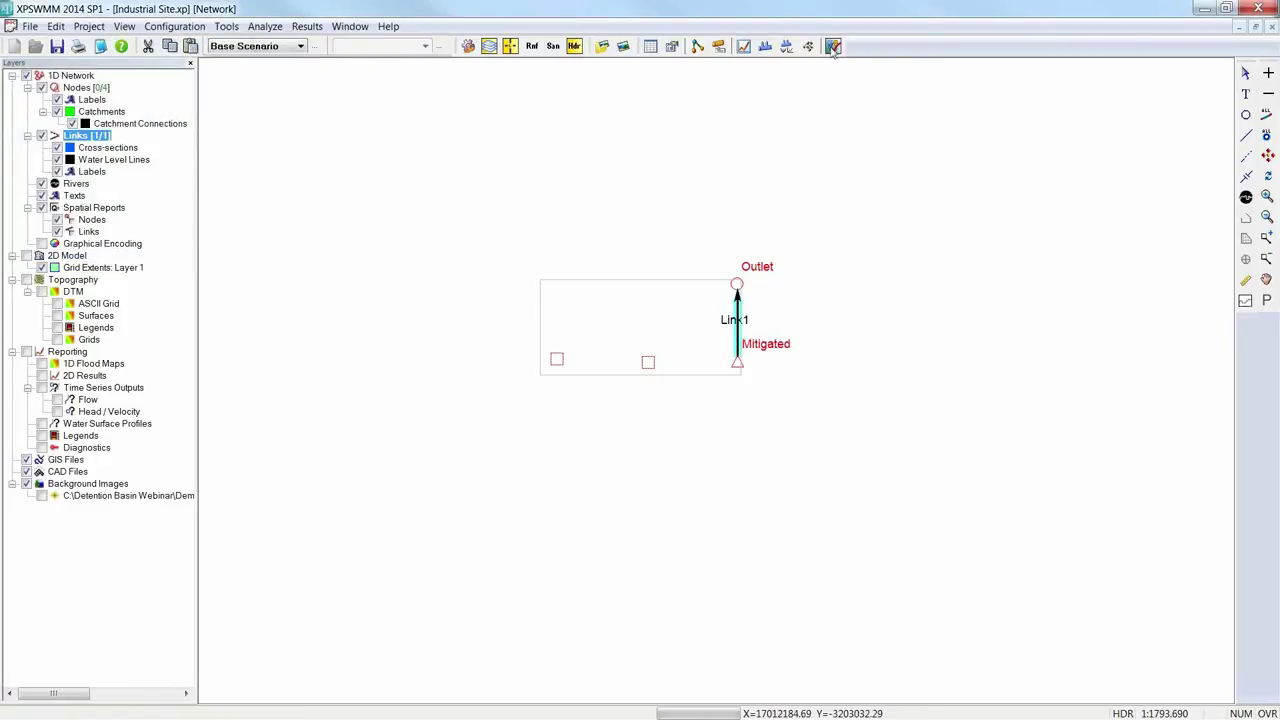
- Choose the solve modes for the simulation in the mode properties
{"action": "left_click", "coordinate": [167, 28]}
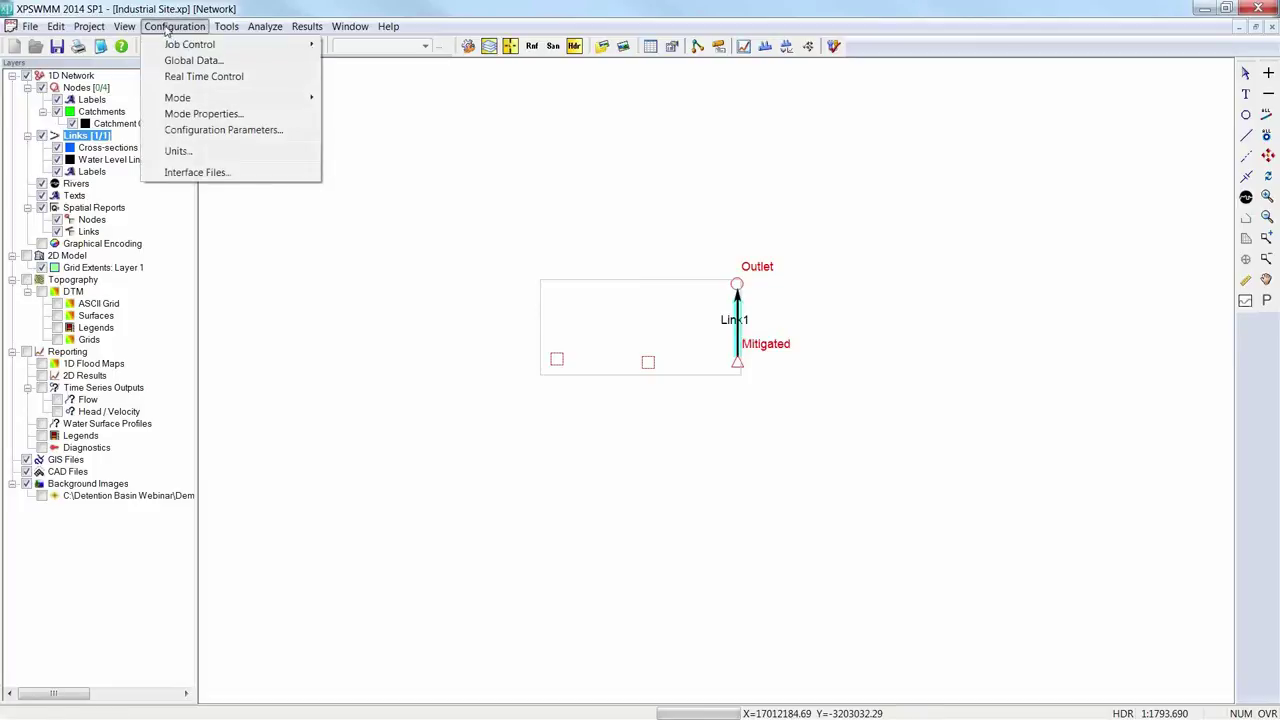
{"action": "left_click", "coordinate": [187, 118]}
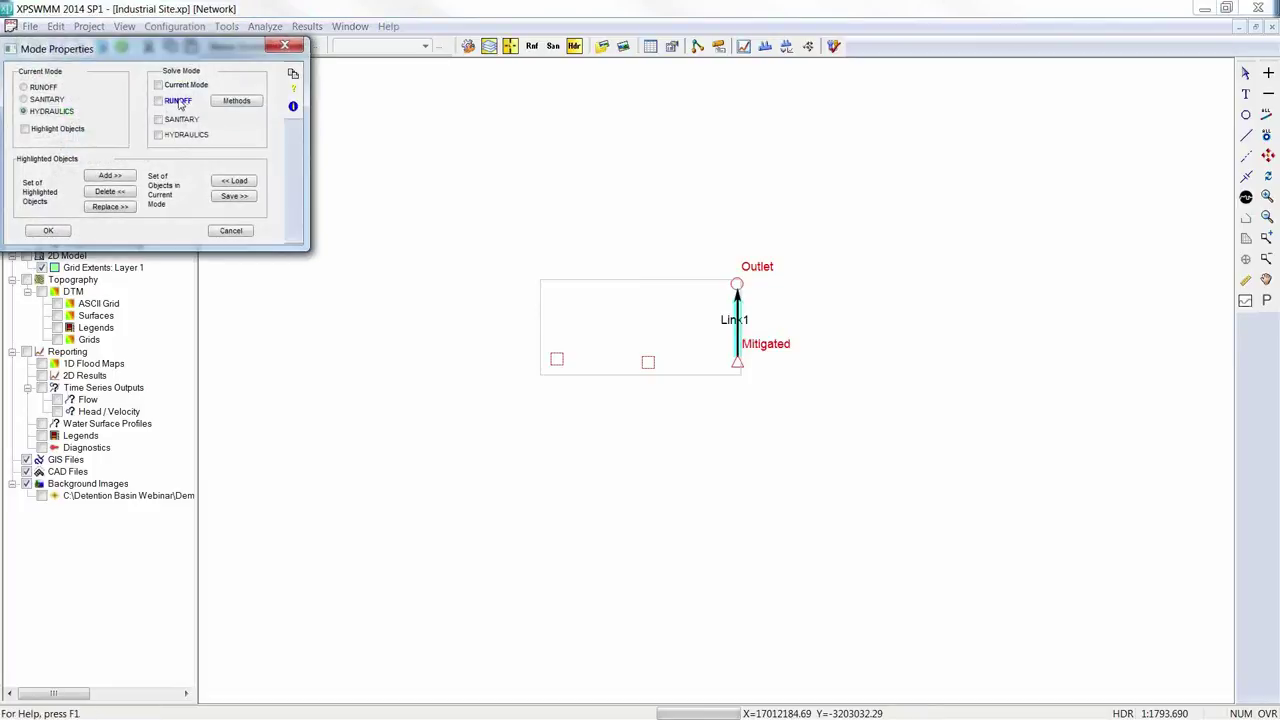
{"action": "left_click", "coordinate": [52, 231]}
- Set the hydraulics job control to run hydrology and hydraulics simultaneously and to end at hour 1
{"action": "left_click", "coordinate": [172, 28]}
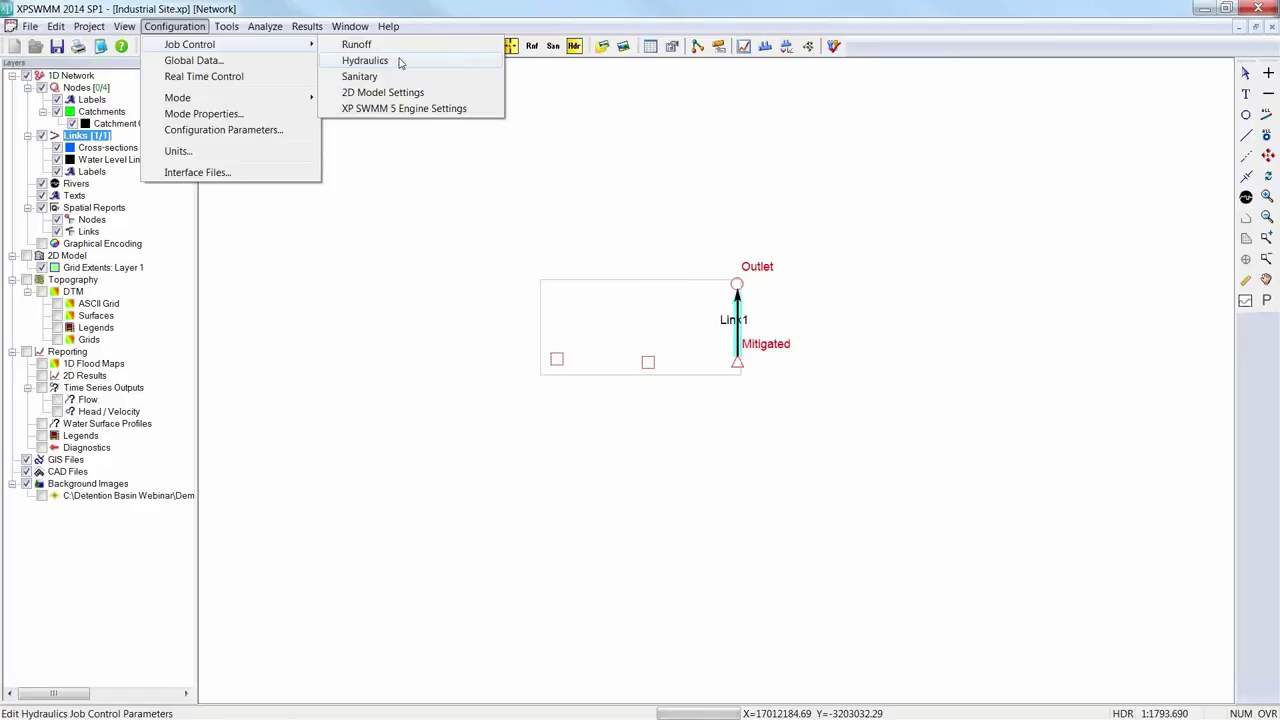
{"action": "left_click", "coordinate": [399, 63]}
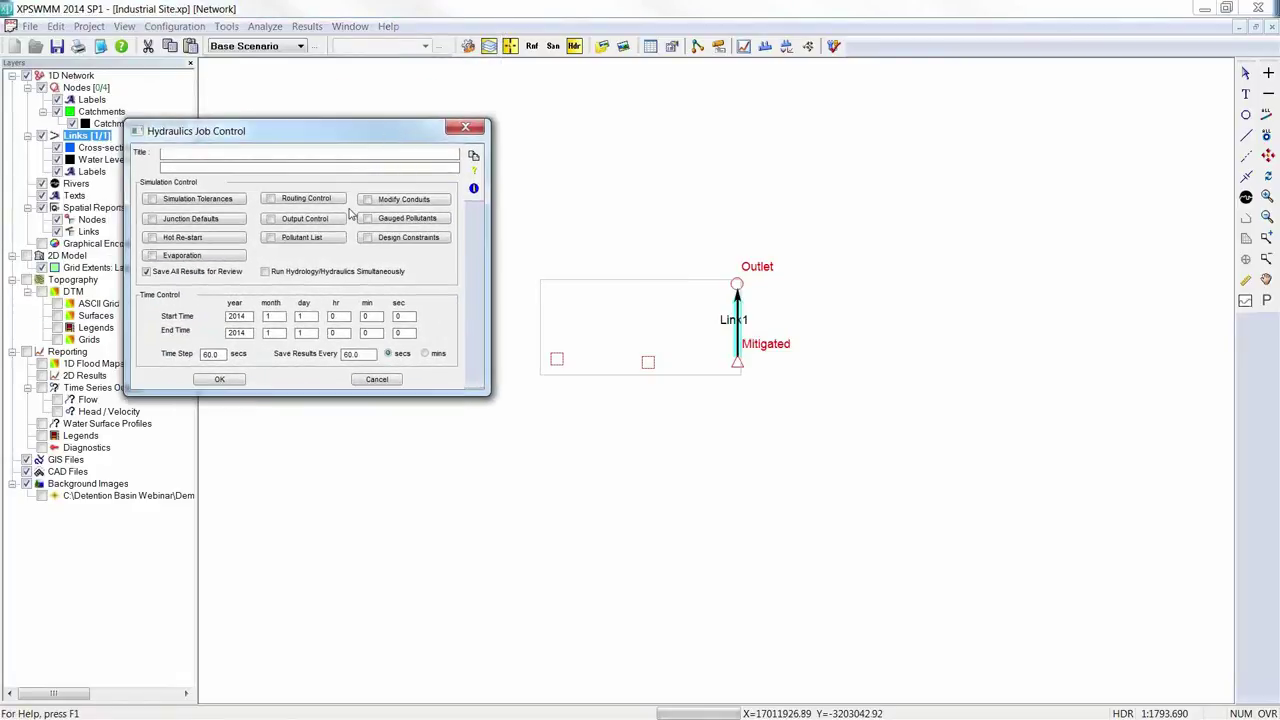
{"action": "left_click", "coordinate": [304, 270]}
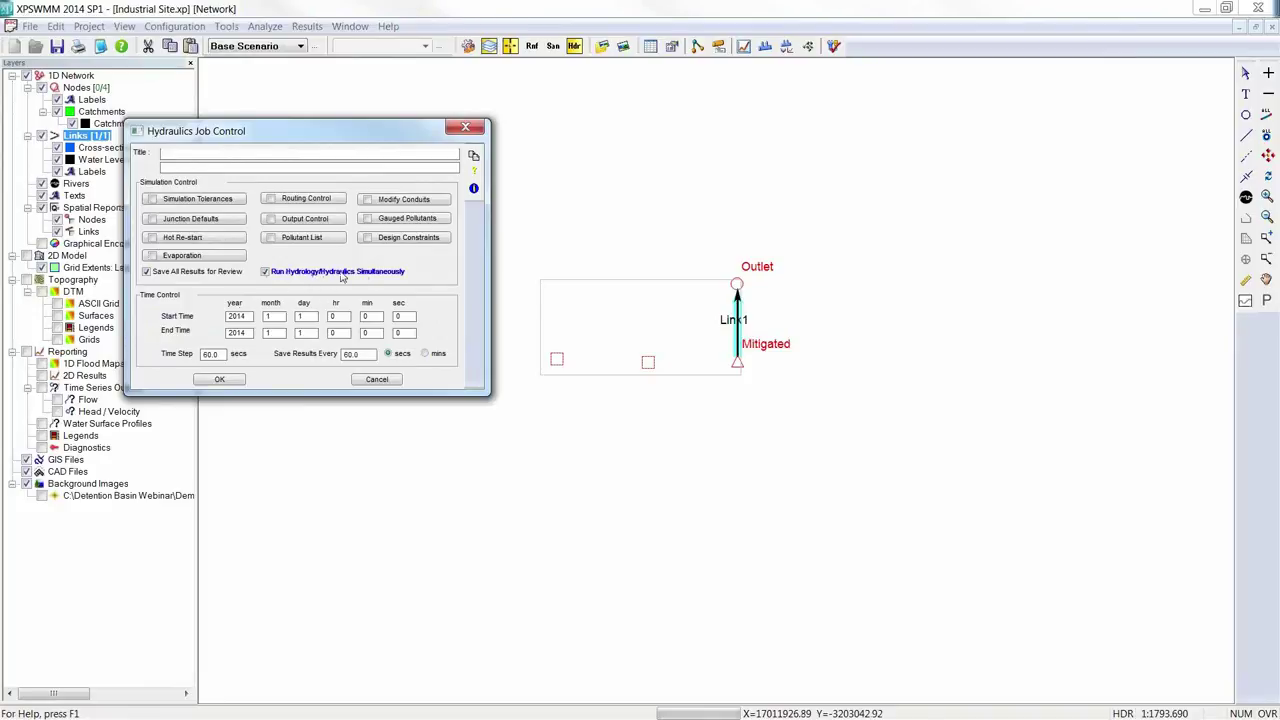
{"action": "left_click", "coordinate": [334, 332]}
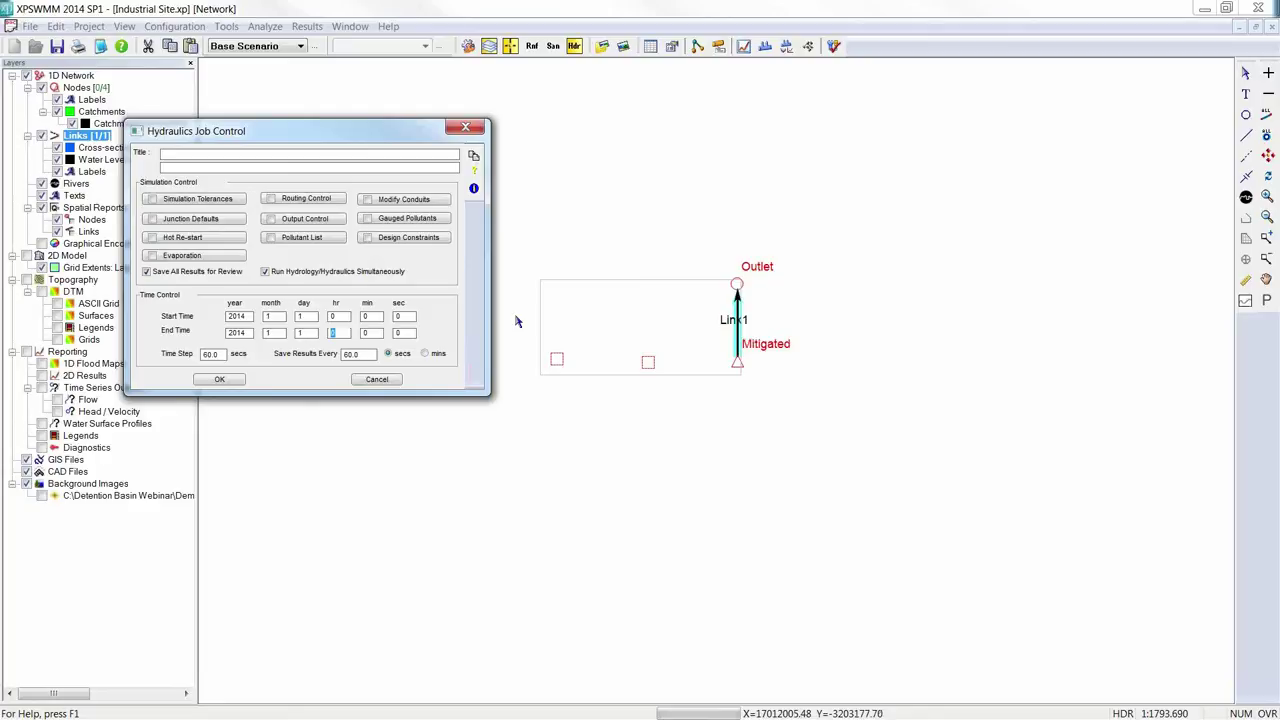
{"action": "type", "text": "1"}
{"action": "left_click", "coordinate": [219, 379]}
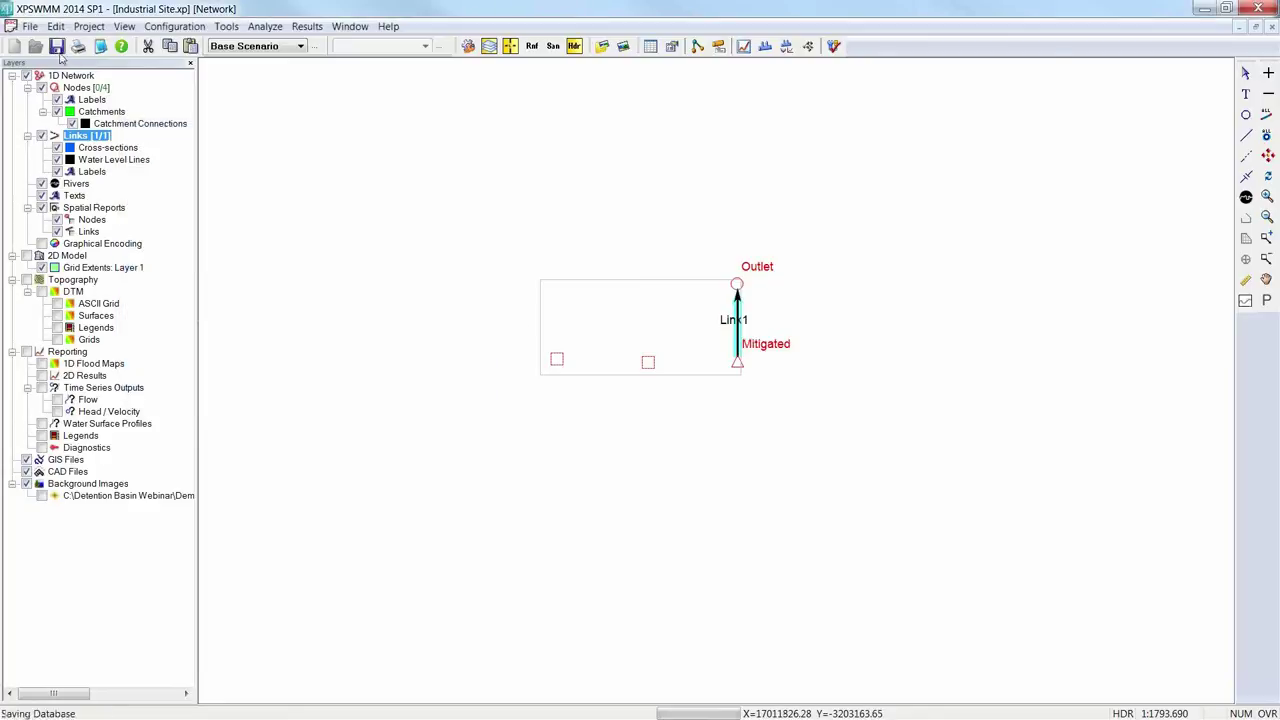
- Solve the model and review the flow and velocity results graph of Link1
{"action": "left_click", "coordinate": [834, 46]}
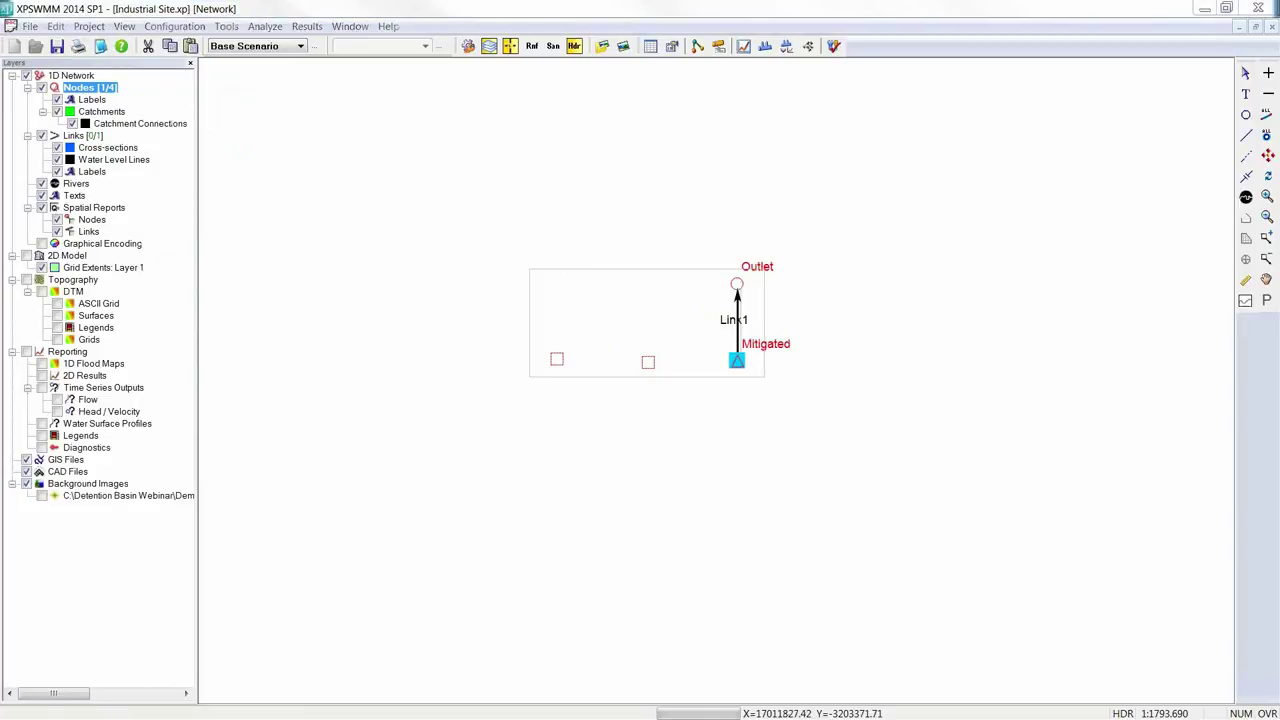
{"action": "left_click", "coordinate": [740, 316]}
{"action": "left_click", "coordinate": [740, 316]}
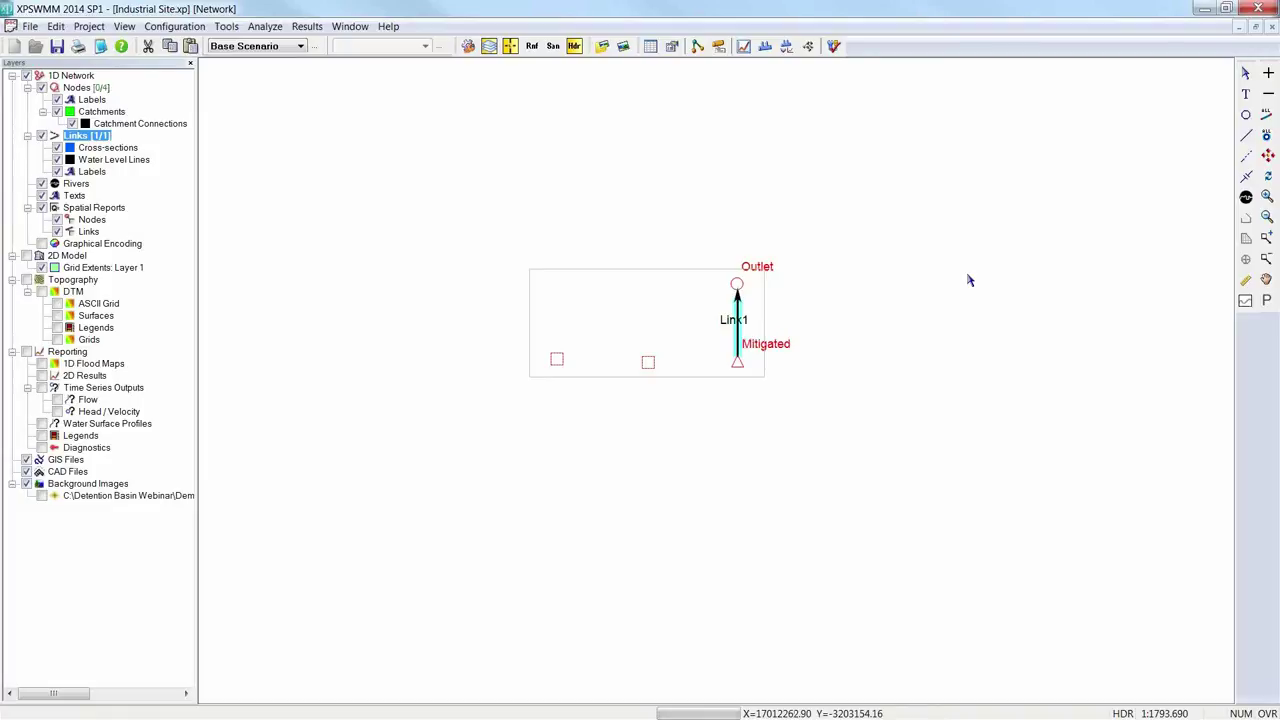
{"action": "key", "text": "F4"}
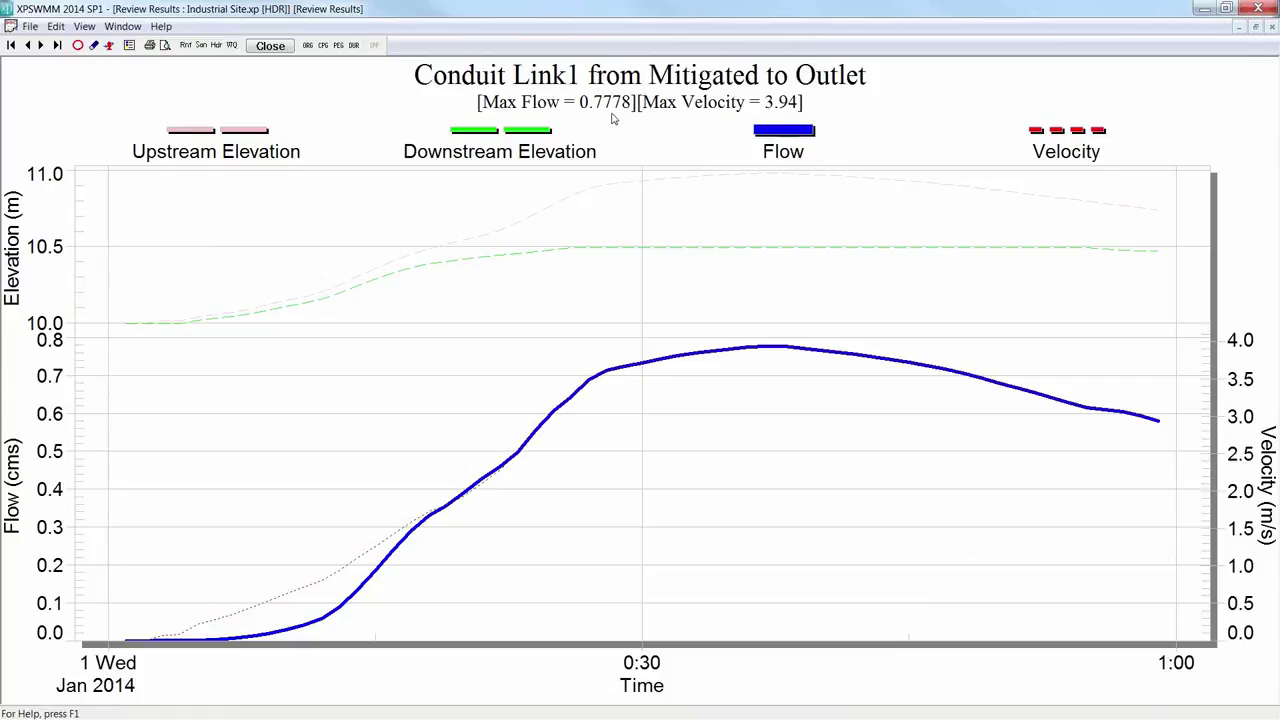
{"action": "left_click", "coordinate": [273, 47]}
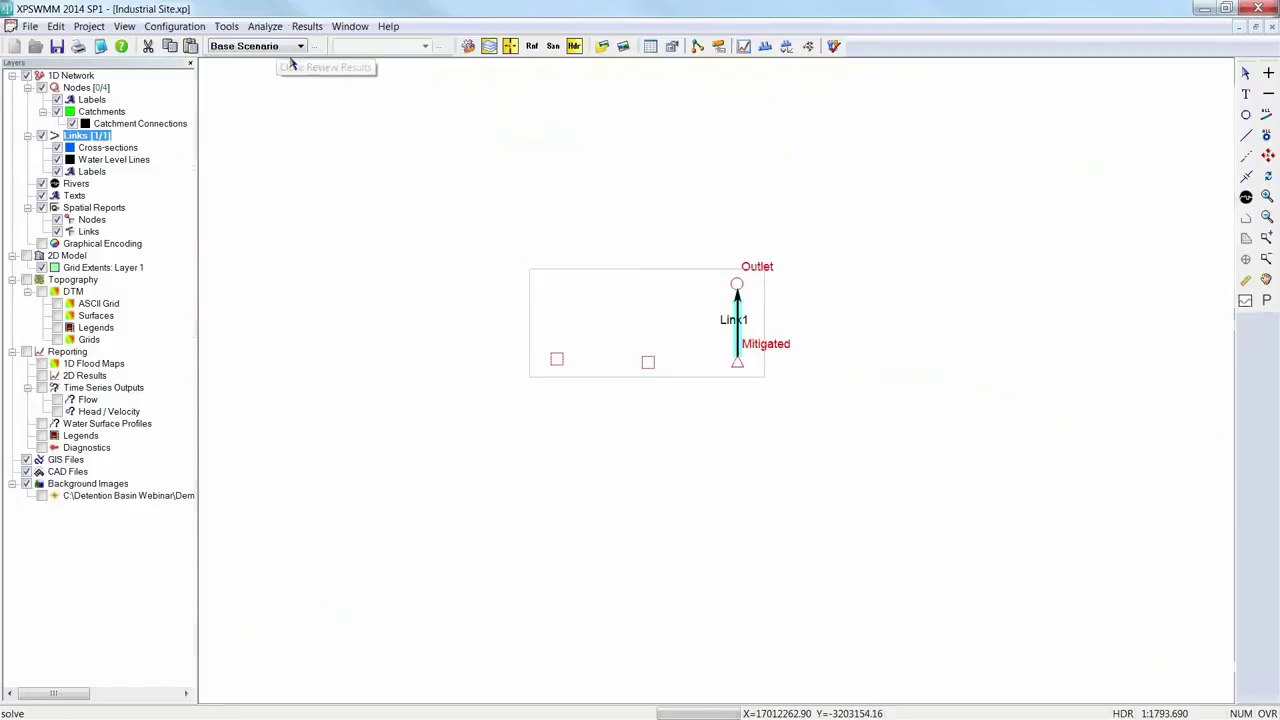
- Review the stage and overflow results graph of the Mitigated node
{"action": "left_click", "coordinate": [848, 380]}
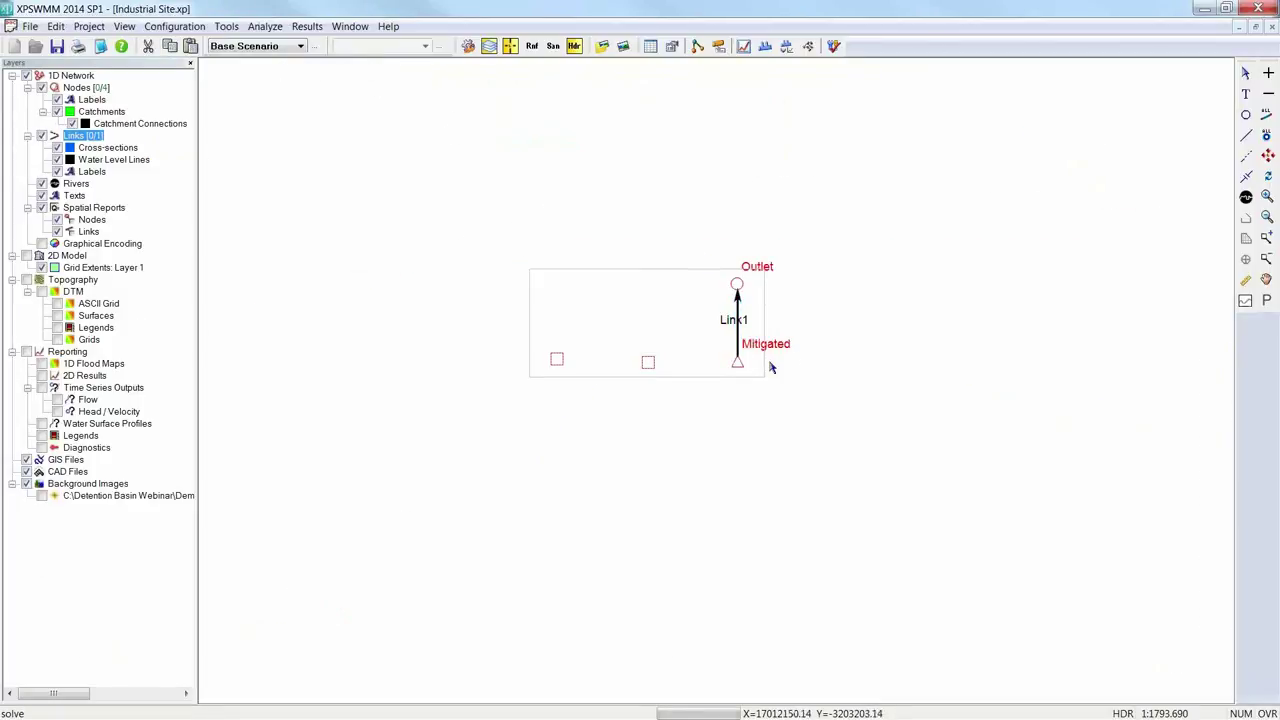
{"action": "left_click", "coordinate": [737, 361]}
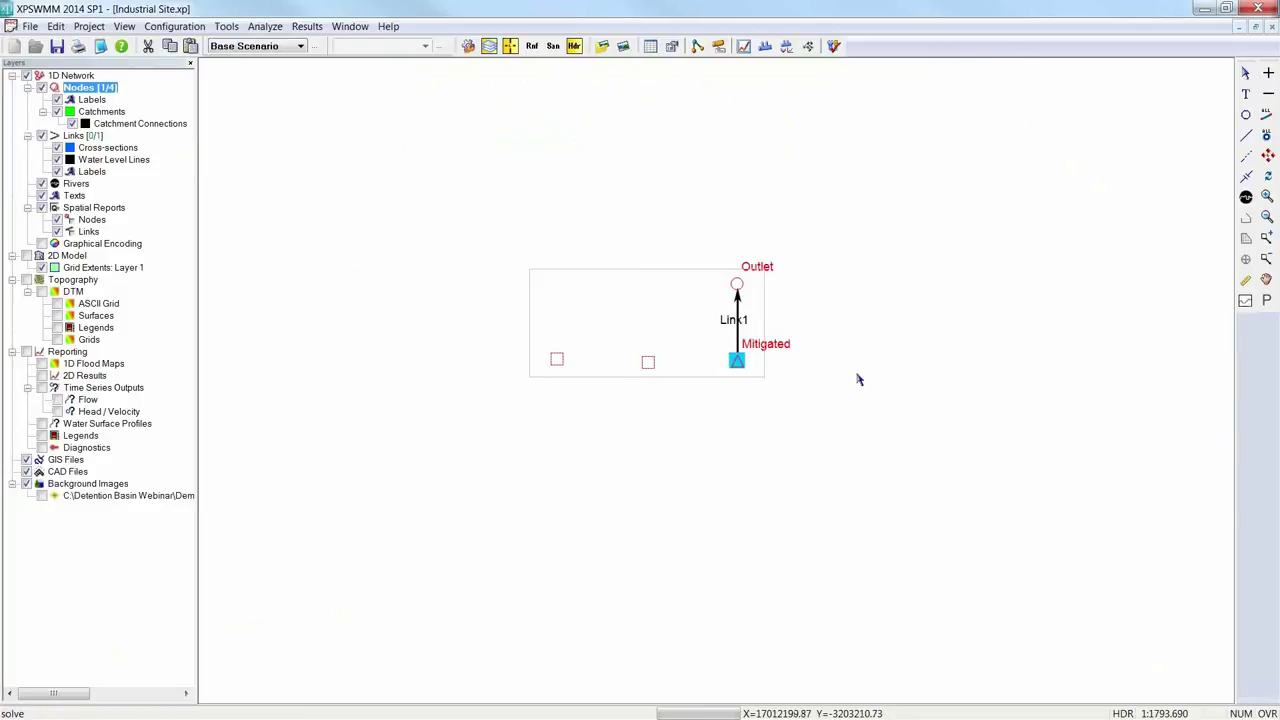
{"action": "key", "text": "ctrl+r"}
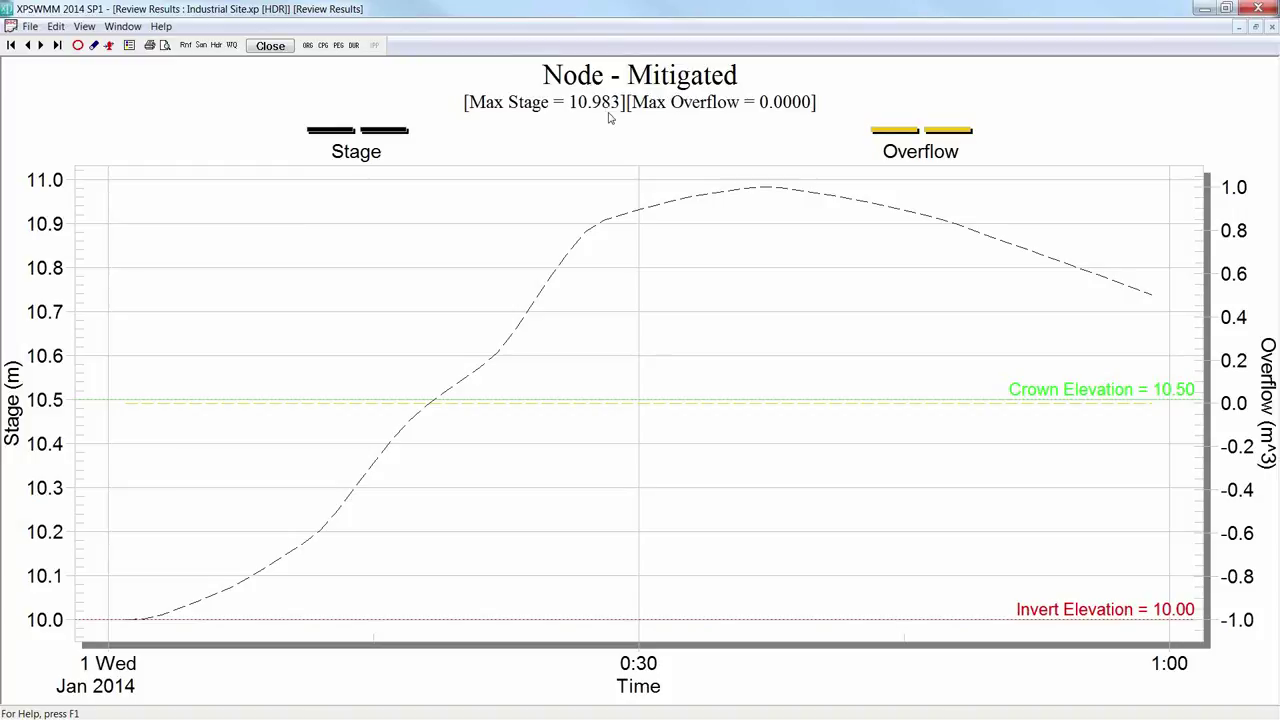
- Close the results graph and open the Industrial Site.out output file in a maximized text editor window
{"action": "left_click", "coordinate": [272, 46]}
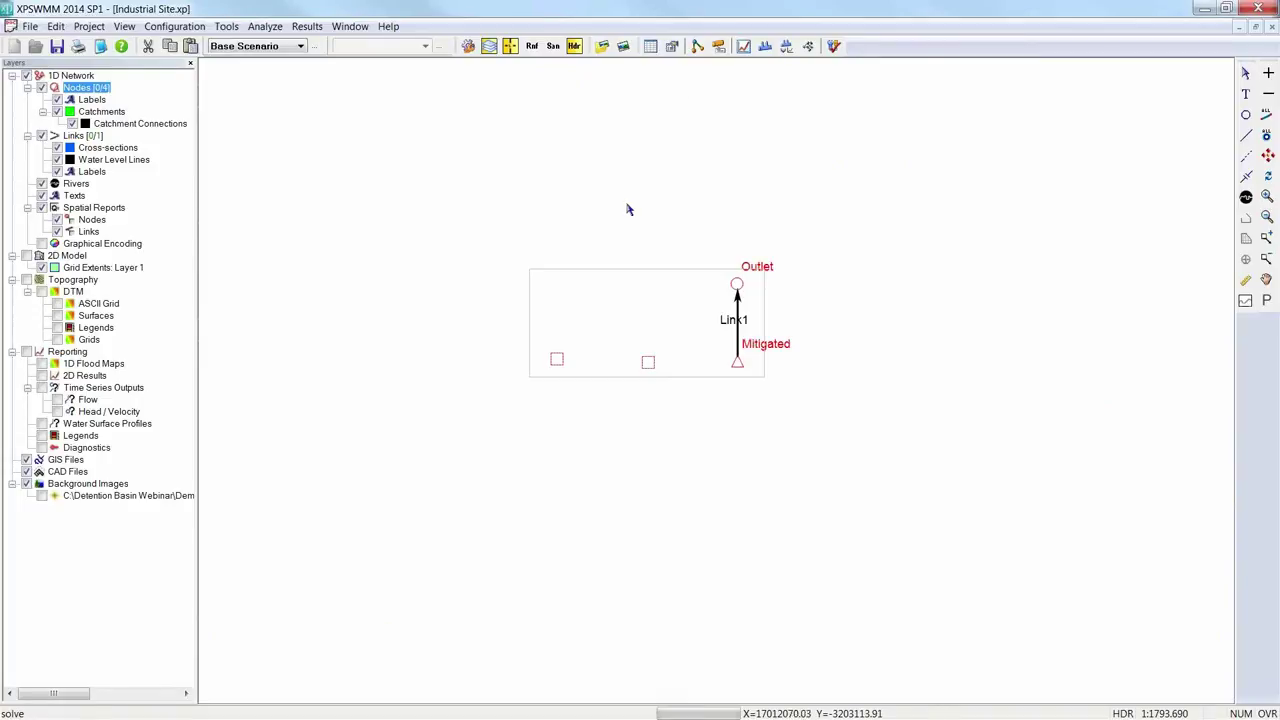
{"action": "left_click", "coordinate": [100, 47]}
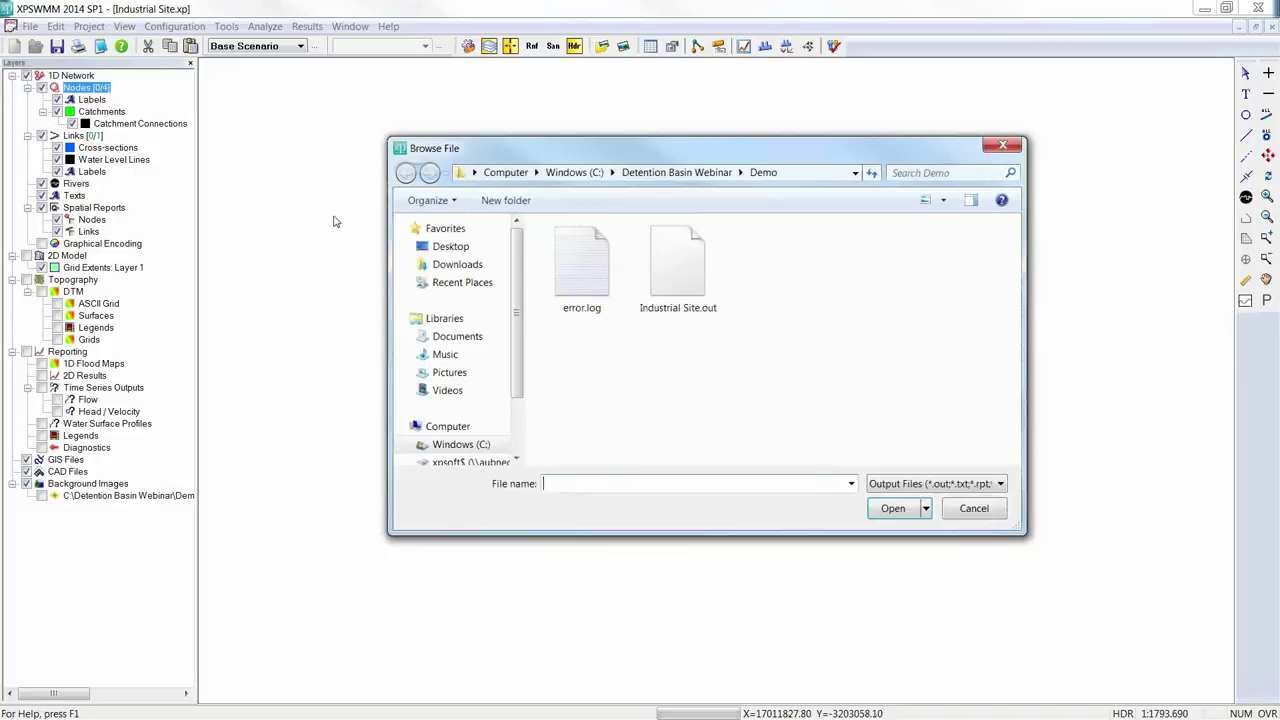
{"action": "left_click", "coordinate": [645, 268]}
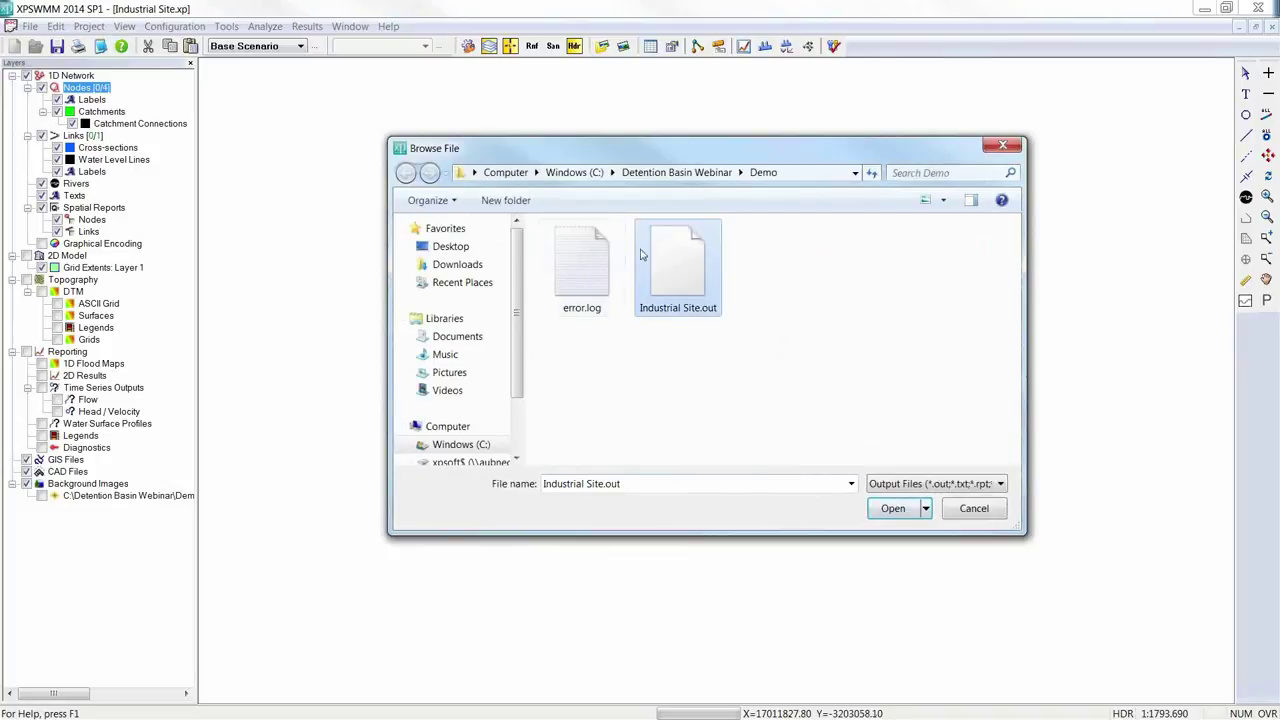
{"action": "left_click", "coordinate": [893, 509]}
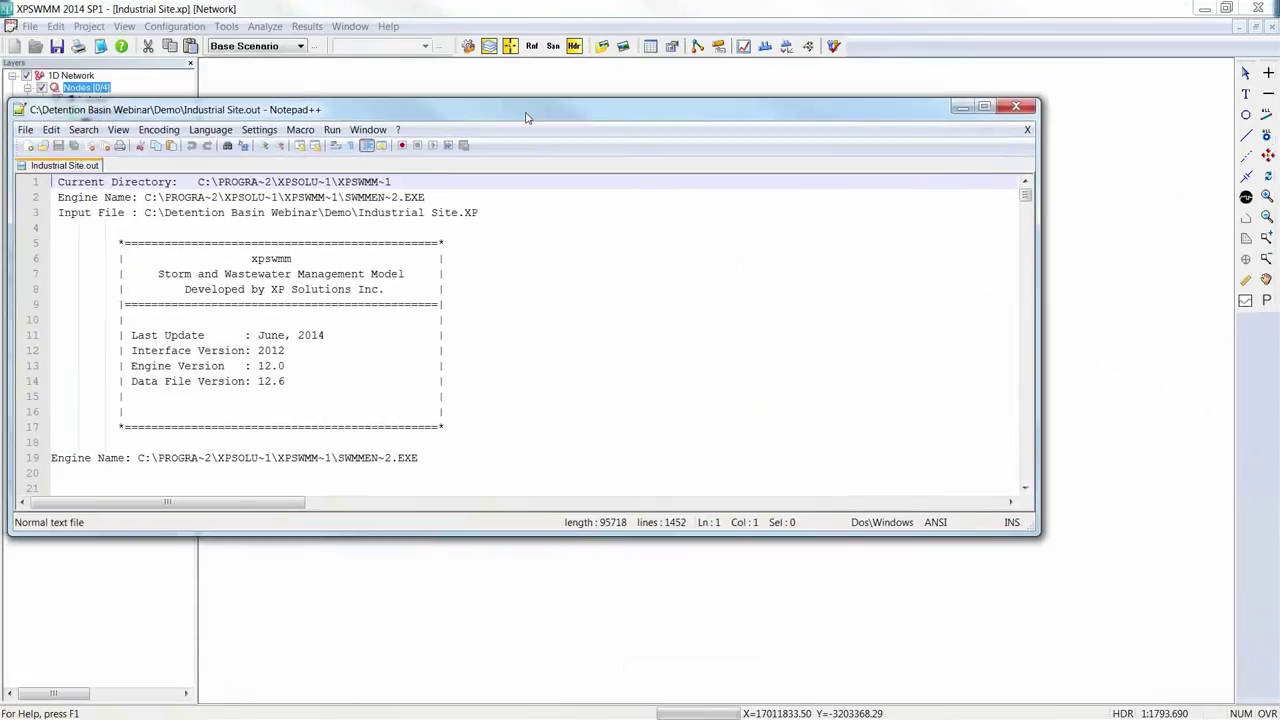
{"action": "double_click", "coordinate": [526, 108]}
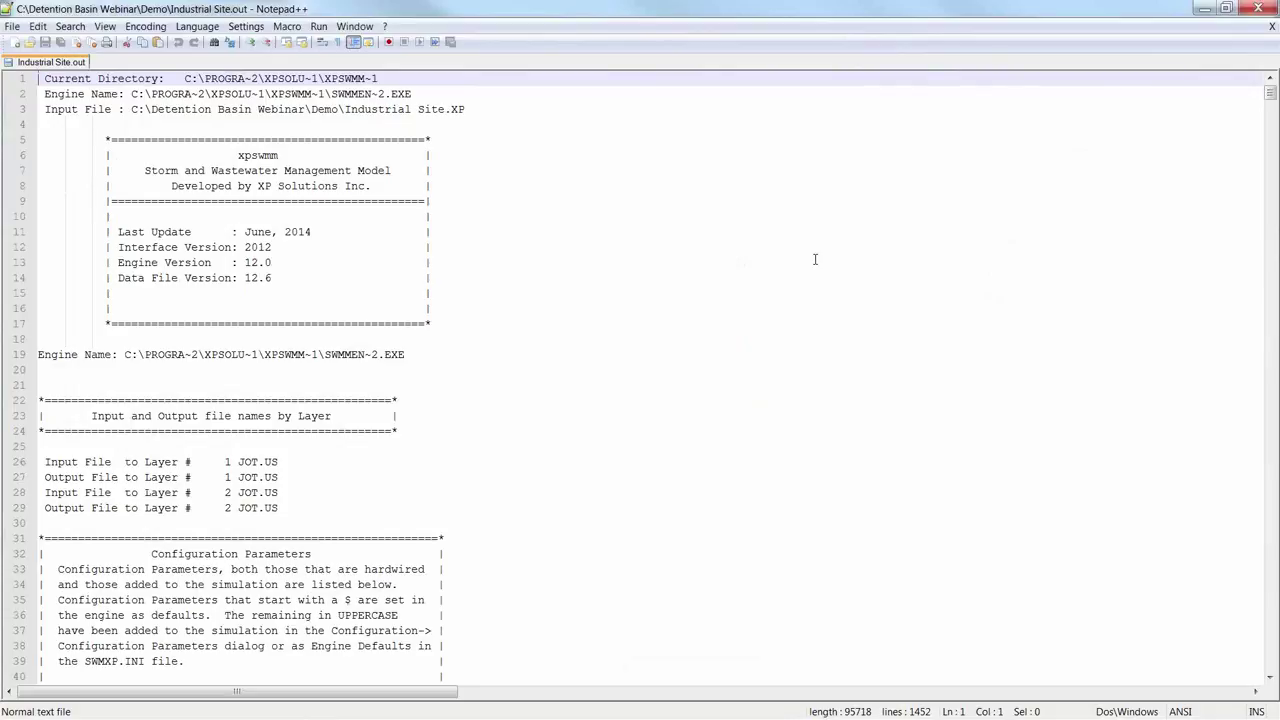
- Search the output file for "detention" to reach the basin design tables near its end
{"action": "key", "text": "ctrl+f"}
{"action": "type", "text": "op"}
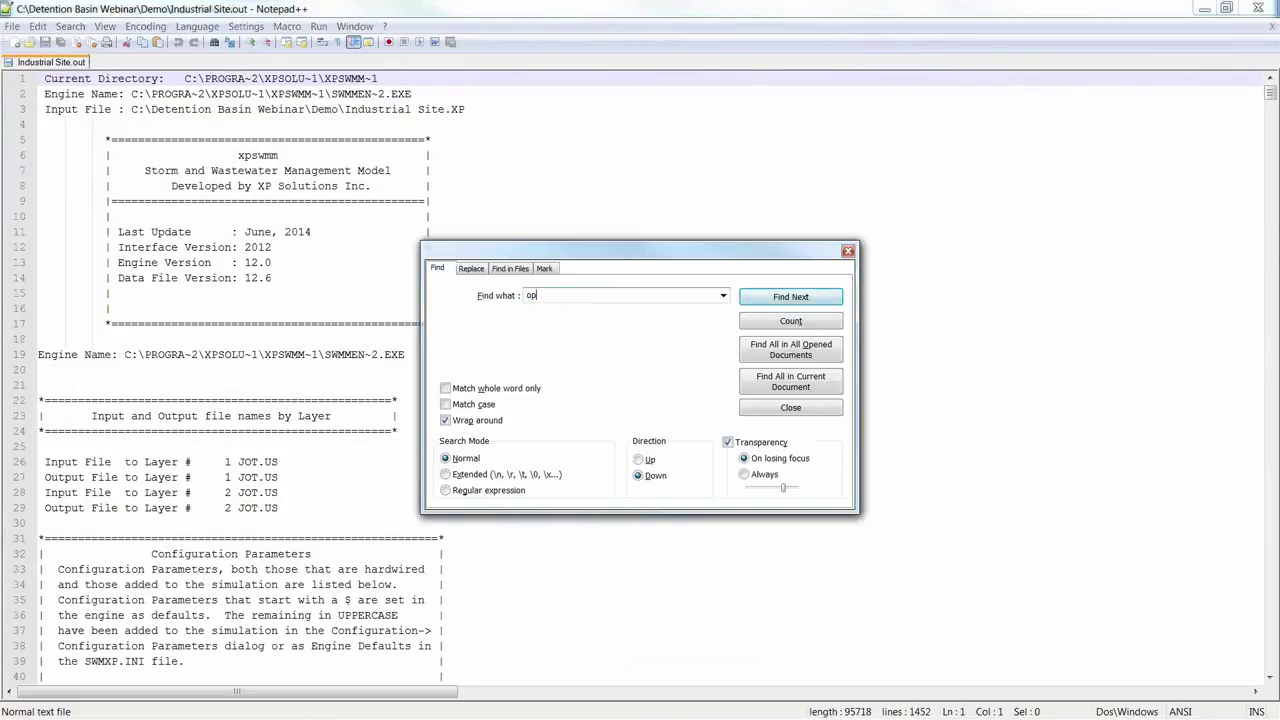
{"action": "key", "text": "BackSpace"}
{"action": "key", "text": "BackSpace"}
{"action": "type", "text": "detention"}
{"action": "key", "text": "Return"}
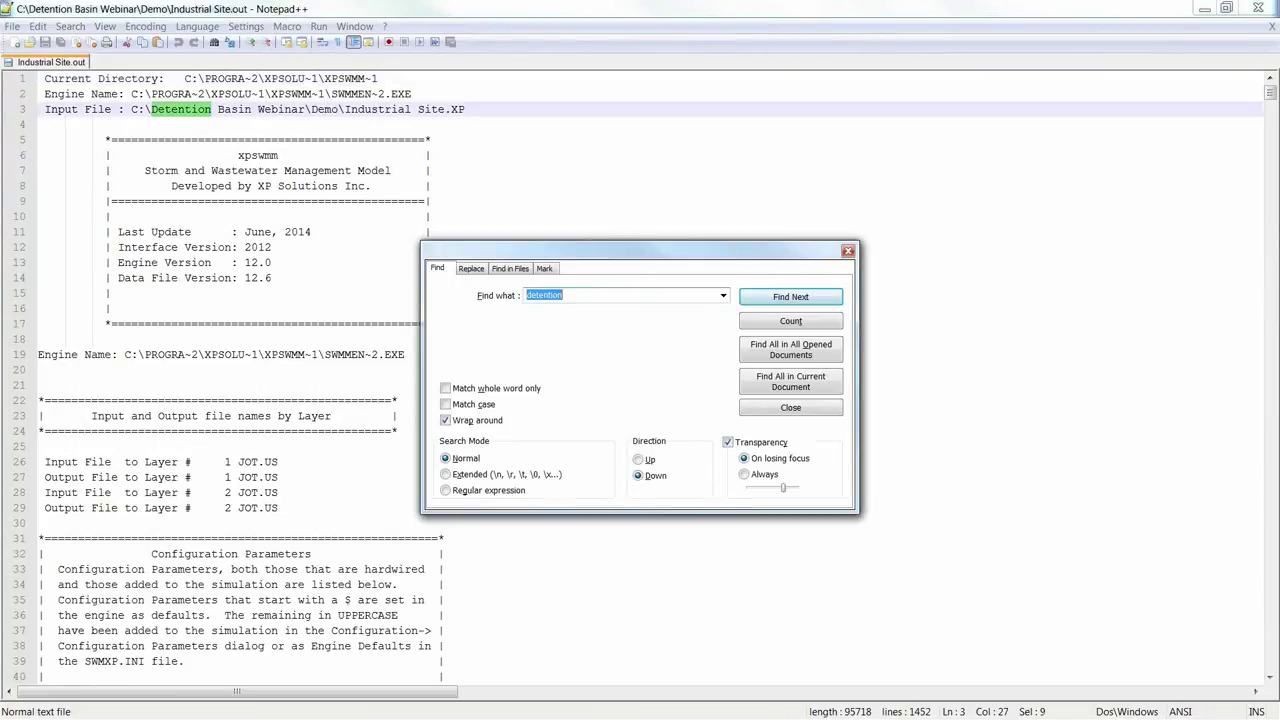
{"action": "left_click", "coordinate": [790, 297]}
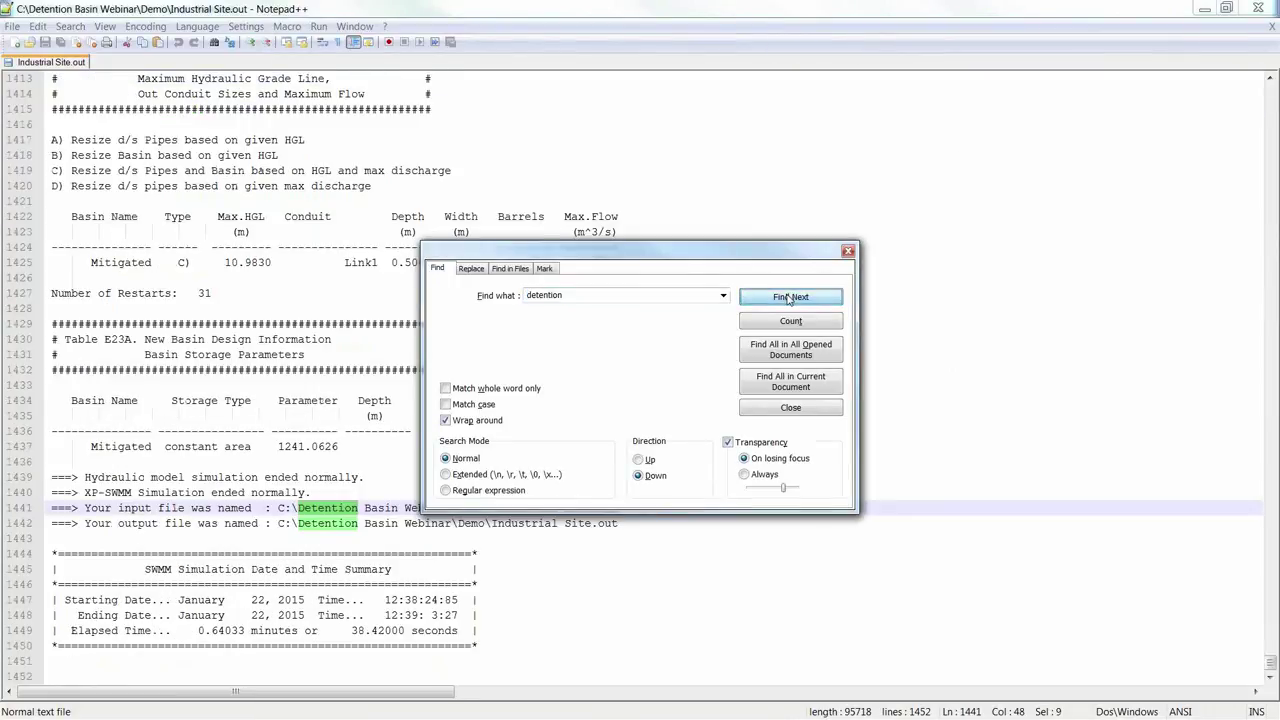
{"action": "left_click", "coordinate": [848, 250]}
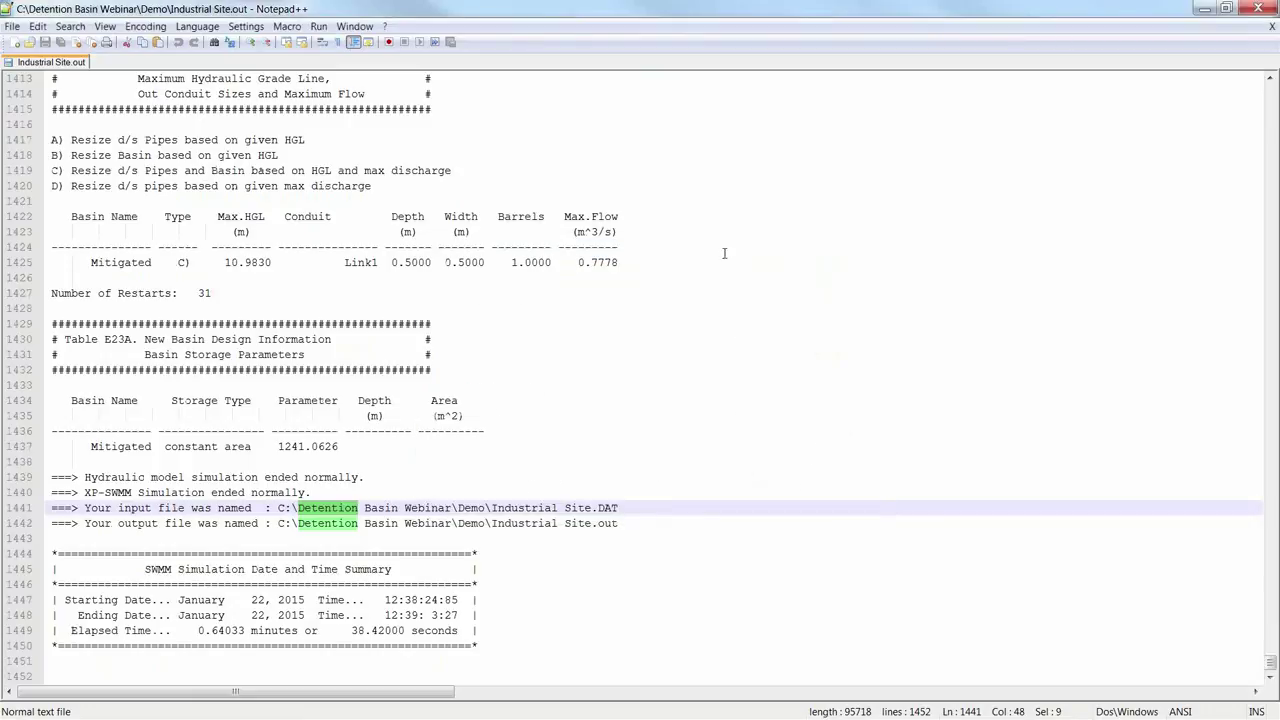
- Examine the number of restarts, Link1's depth and the Mitigated basin's storage parameter in Tables E23 and E23A
{"action": "left_click", "coordinate": [447, 158]}
{"action": "scroll", "coordinate": [435, 182], "scroll_direction": "up", "scroll_amount": 1}
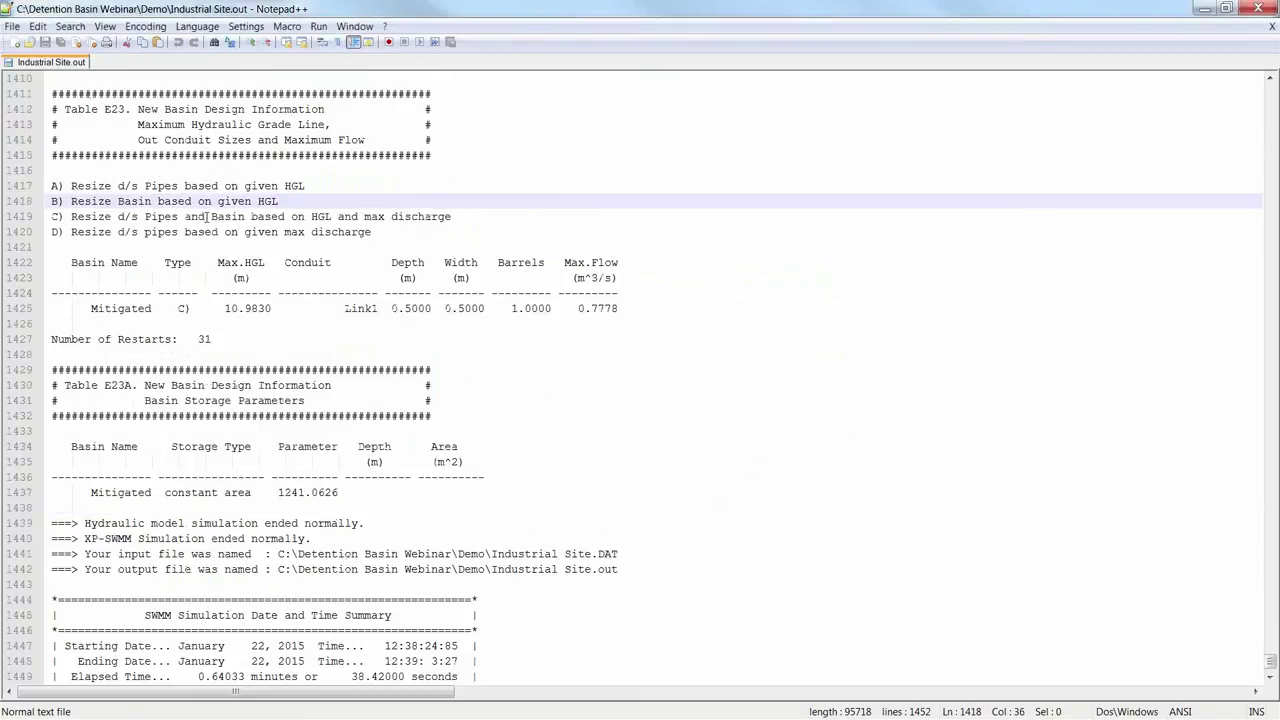
{"action": "left_click_drag", "start_coordinate": [198, 338], "coordinate": [212, 338]}
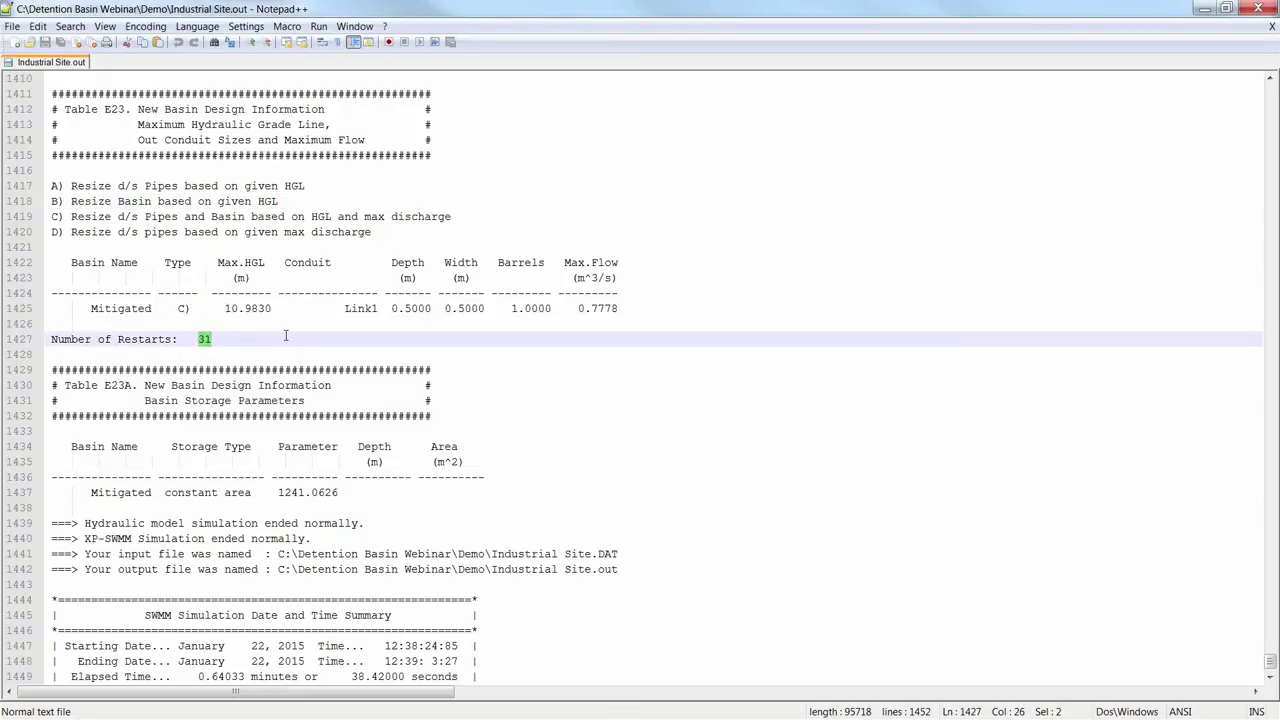
{"action": "left_click_drag", "start_coordinate": [391, 308], "coordinate": [432, 308]}
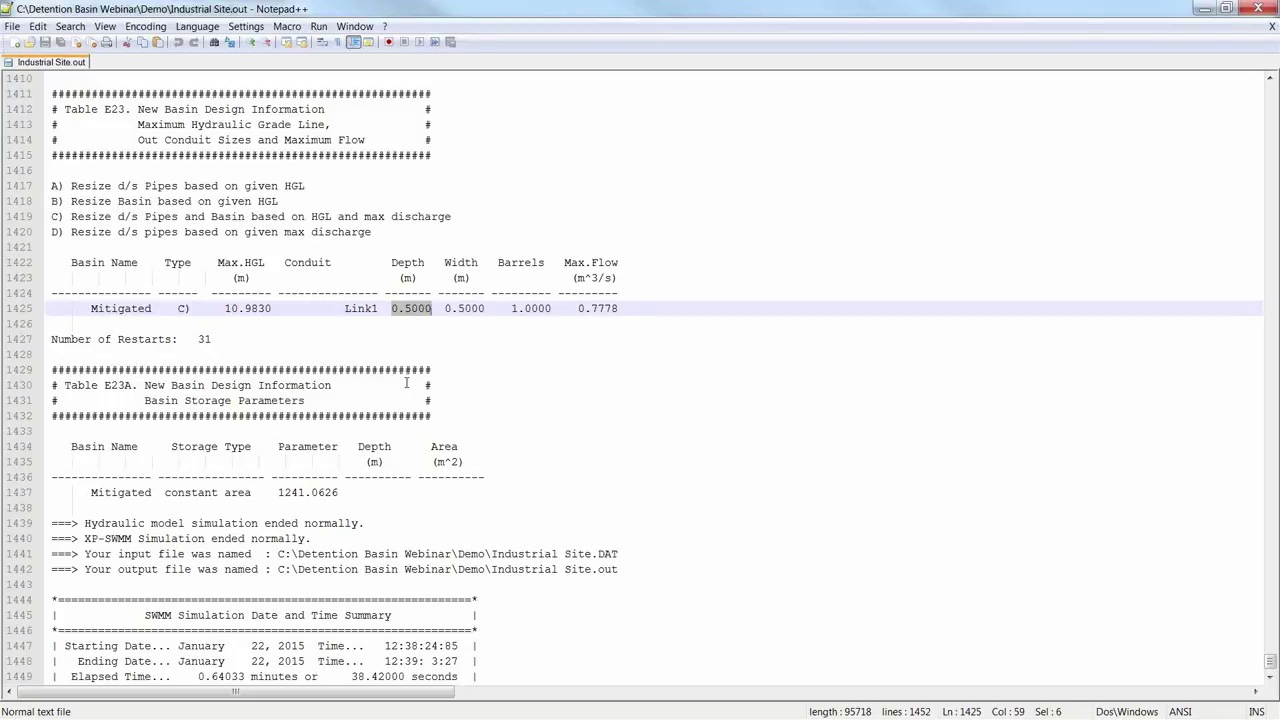
{"action": "left_click_drag", "start_coordinate": [278, 492], "coordinate": [305, 492]}
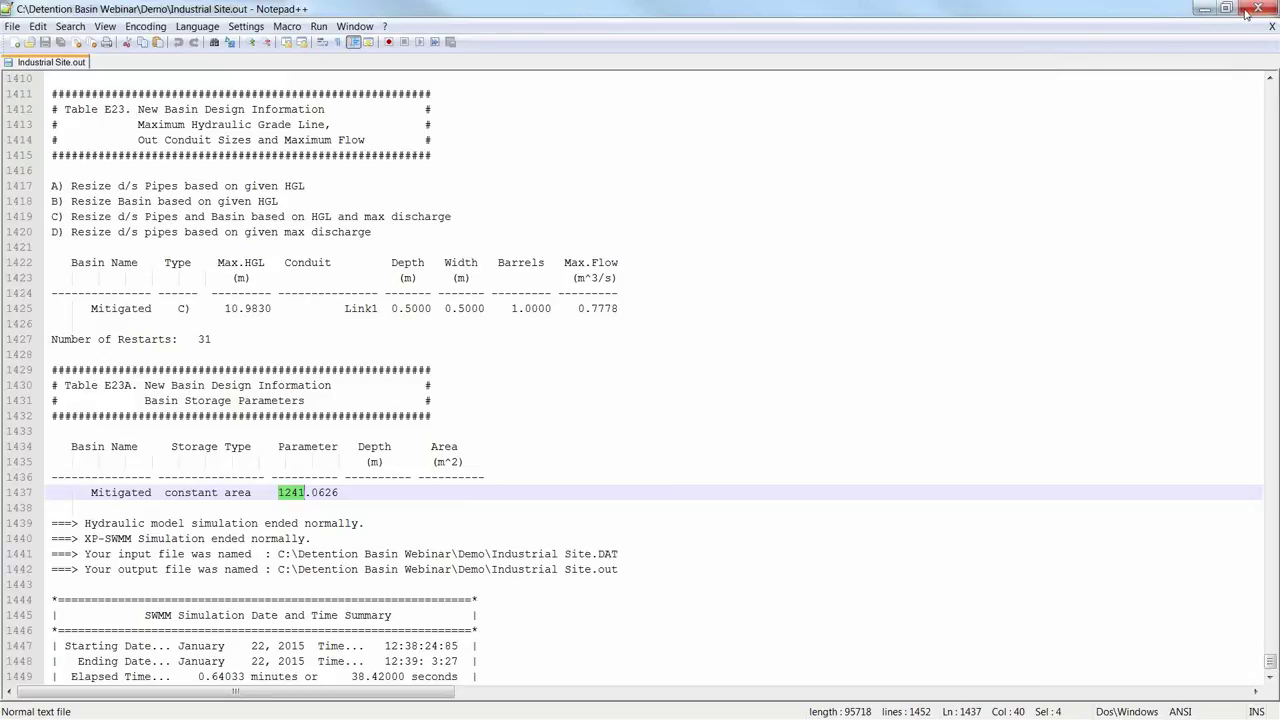
- Return to XPSWMM and check the constant storage area in the Mitigated node's storage data
{"action": "left_click", "coordinate": [1204, 9]}
{"action": "double_click", "coordinate": [740, 362]}
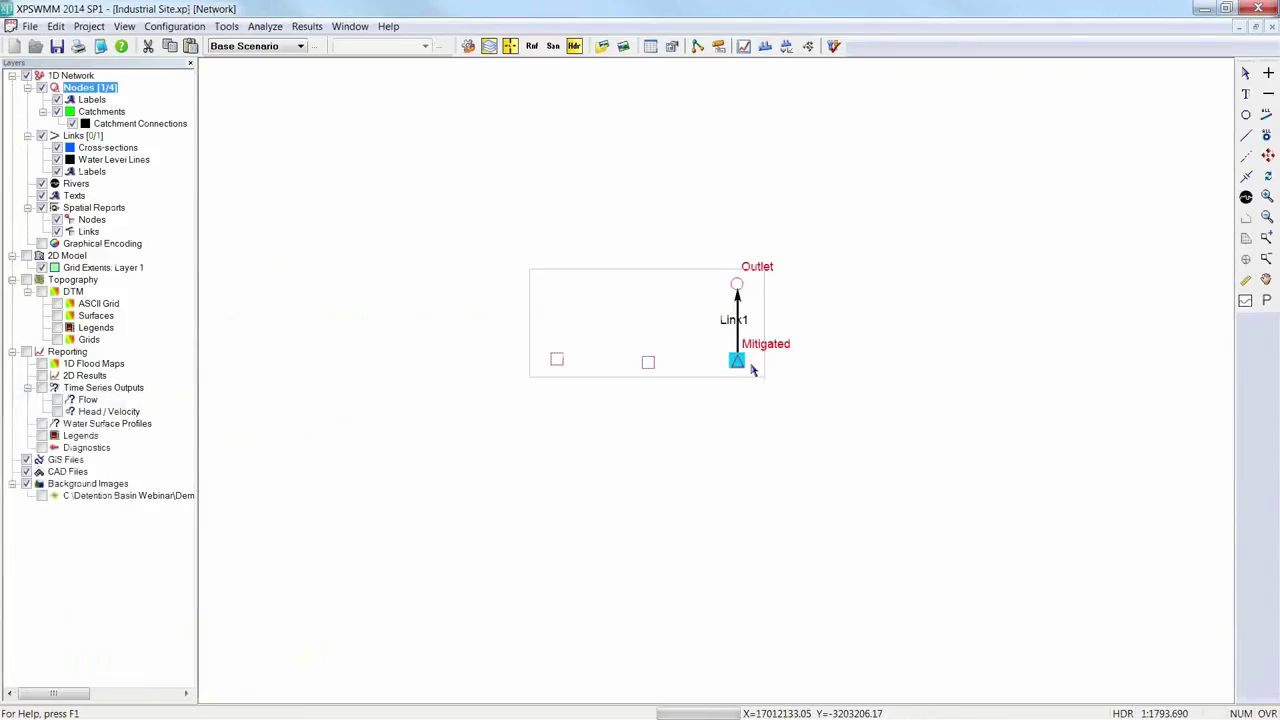
{"action": "left_click", "coordinate": [66, 256]}
{"action": "left_click_drag", "start_coordinate": [310, 205], "coordinate": [264, 208]}
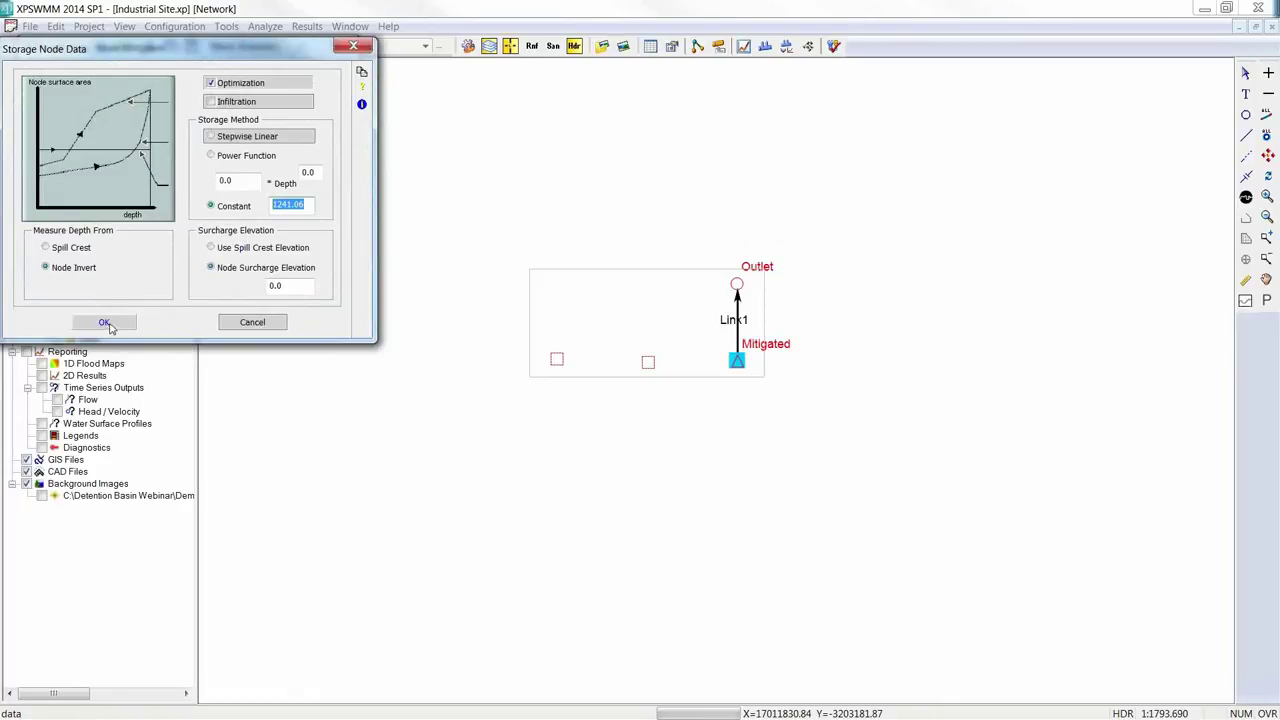
- Toggle the storage node's Optimization option off and on again to view the Mitigated basin optimization settings
{"action": "left_click", "coordinate": [269, 88]}
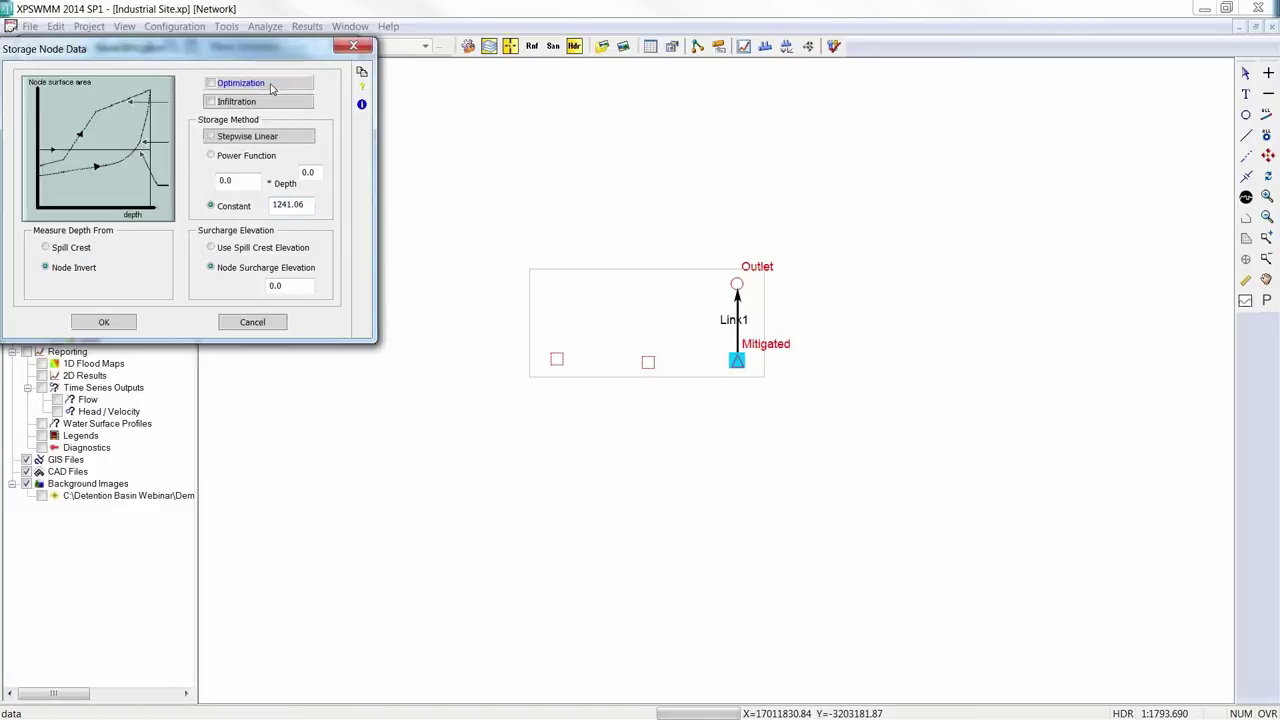
{"action": "left_click", "coordinate": [269, 88]}
{"action": "left_click_drag", "start_coordinate": [258, 70], "coordinate": [405, 170]}
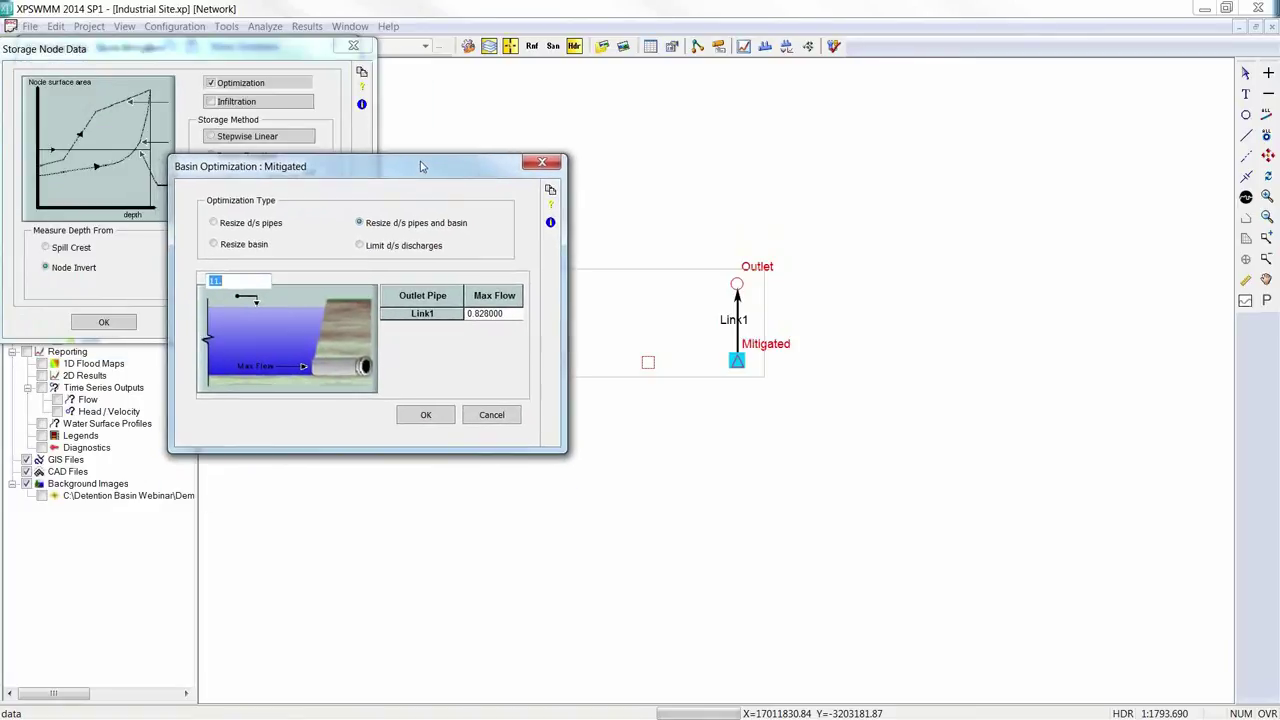